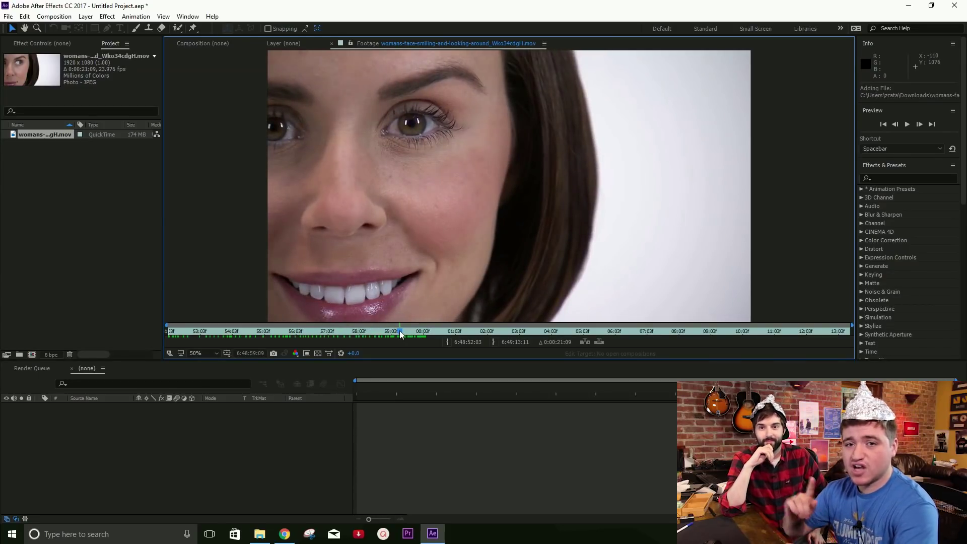
- Set the face clip's In point at the current frame and create a composition from the trimmed footage
click(448, 341)
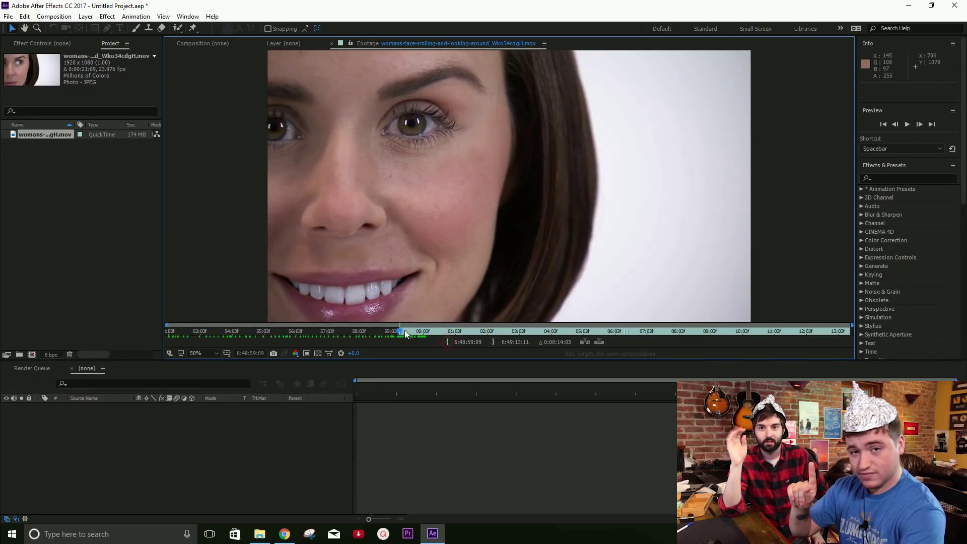
drag(404, 330, 494, 328)
click(493, 341)
click(584, 341)
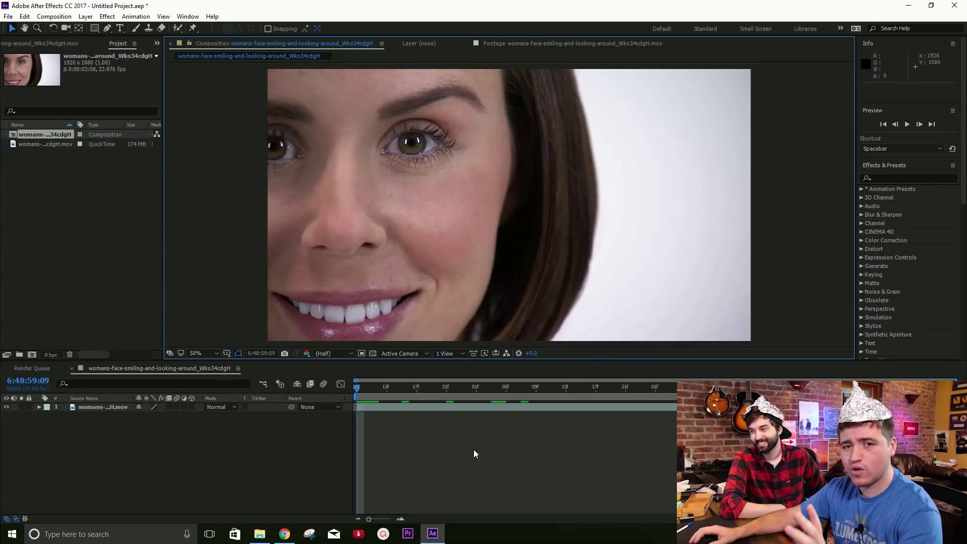
- Cancel the save prompt, select the face clip layer and preview the composition
key(ctrl+s)
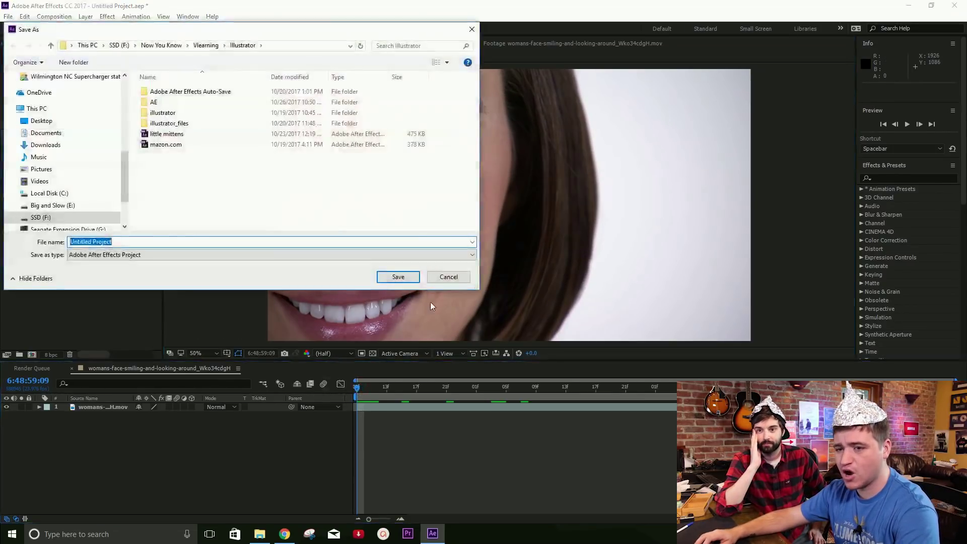
click(448, 277)
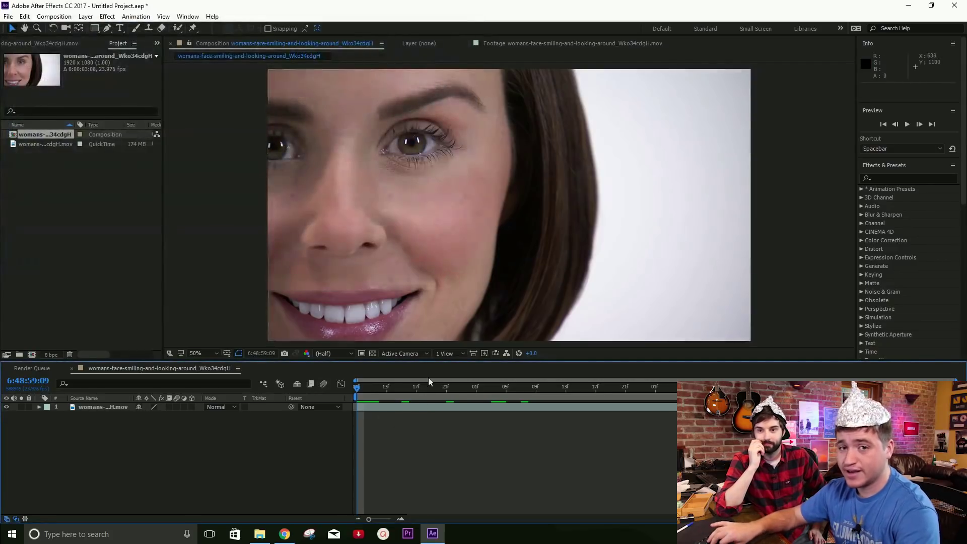
click(382, 272)
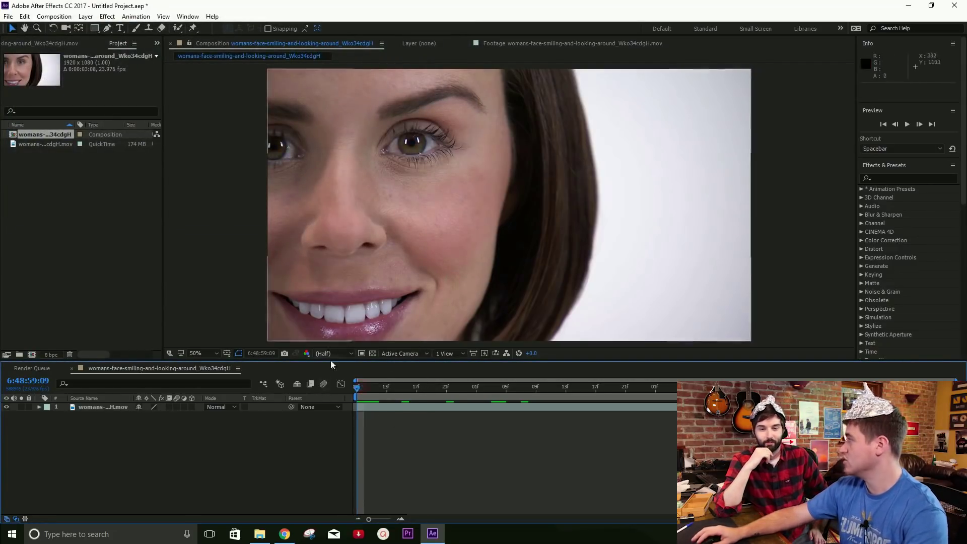
key(space)
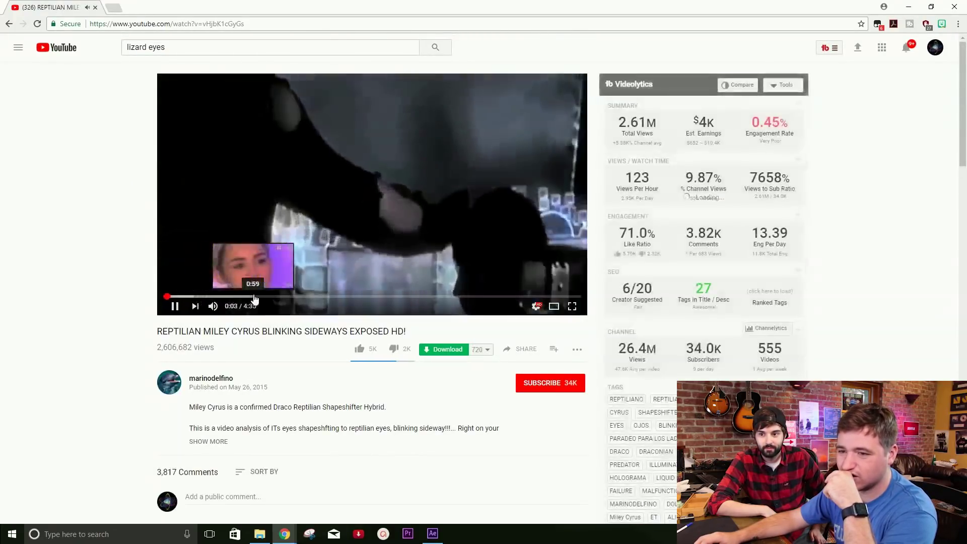
- Pause the reptilian-eye video at 1:02 on the eye close-up and return to After Effects
click(254, 297)
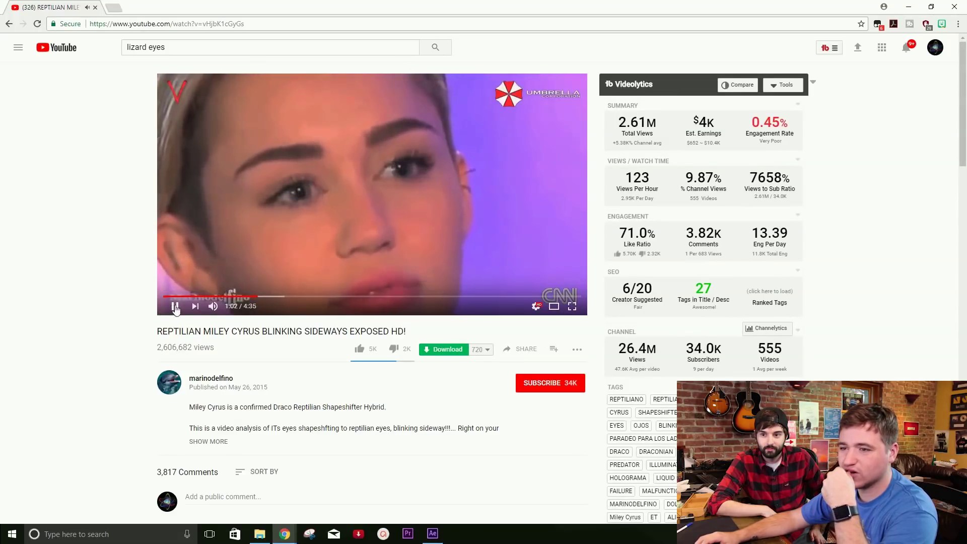
click(174, 306)
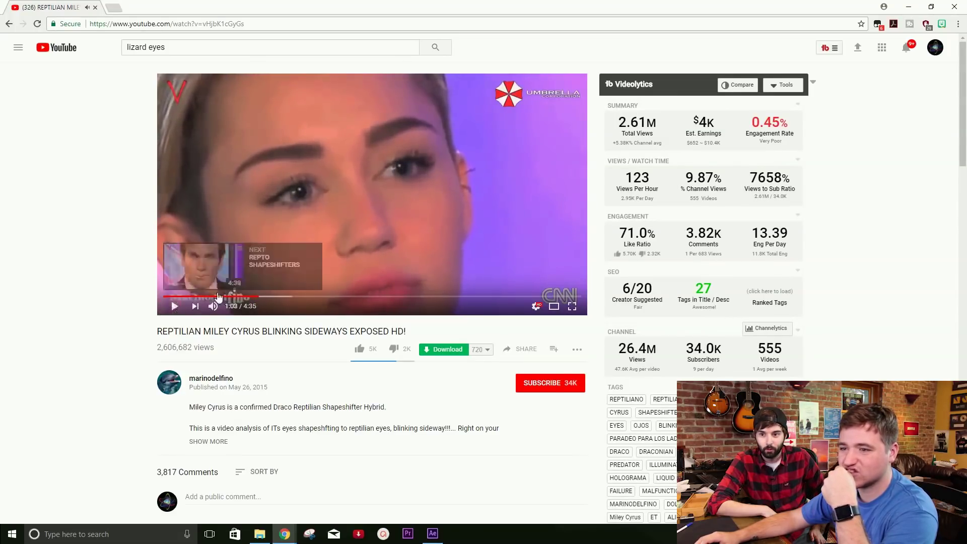
click(248, 297)
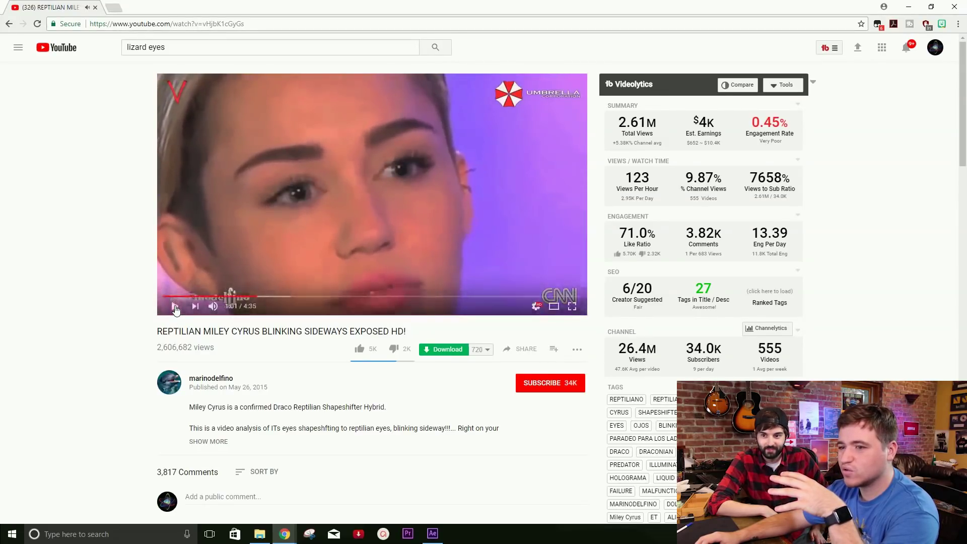
click(175, 306)
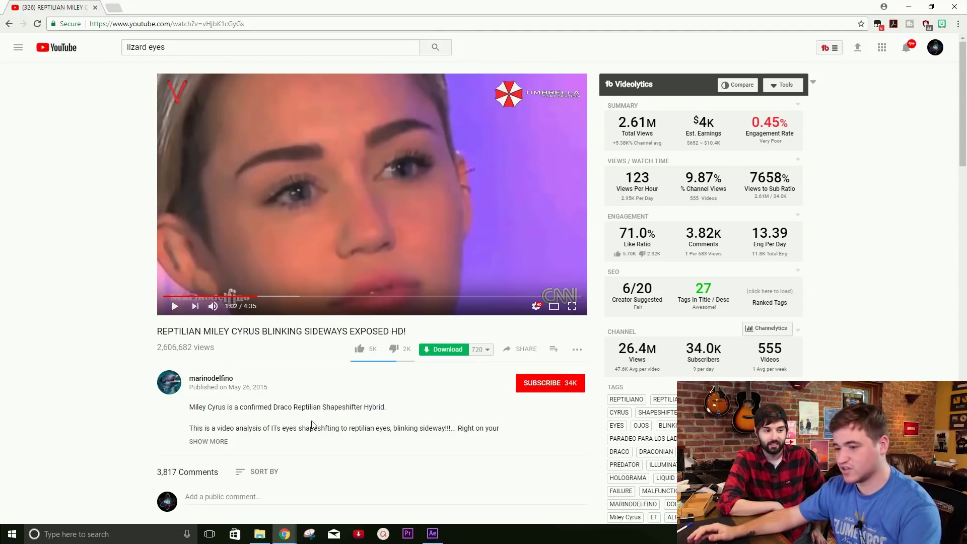
click(432, 533)
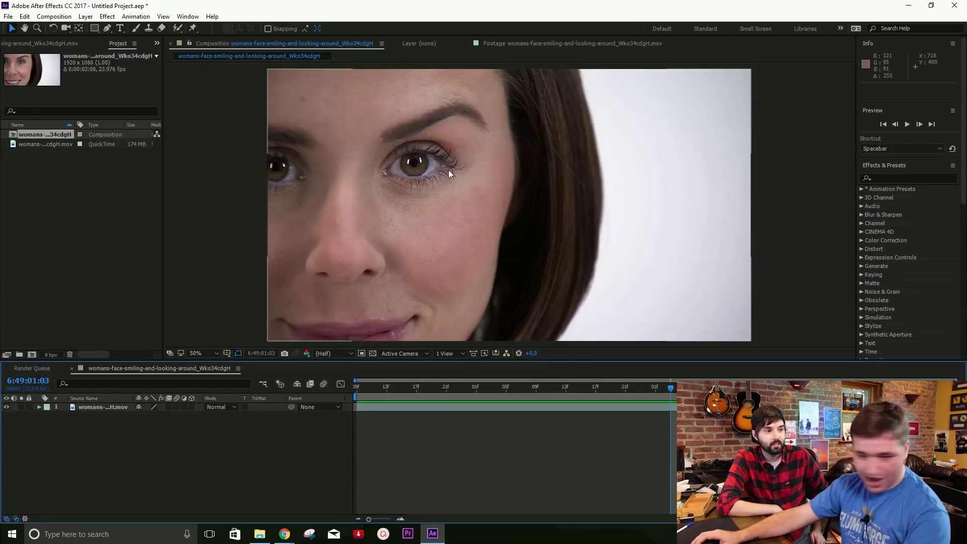
- Zoom the viewer in on her right eye and duplicate the face clip layer with Ctrl+D
key(period)
scroll(470, 203, down, 2)
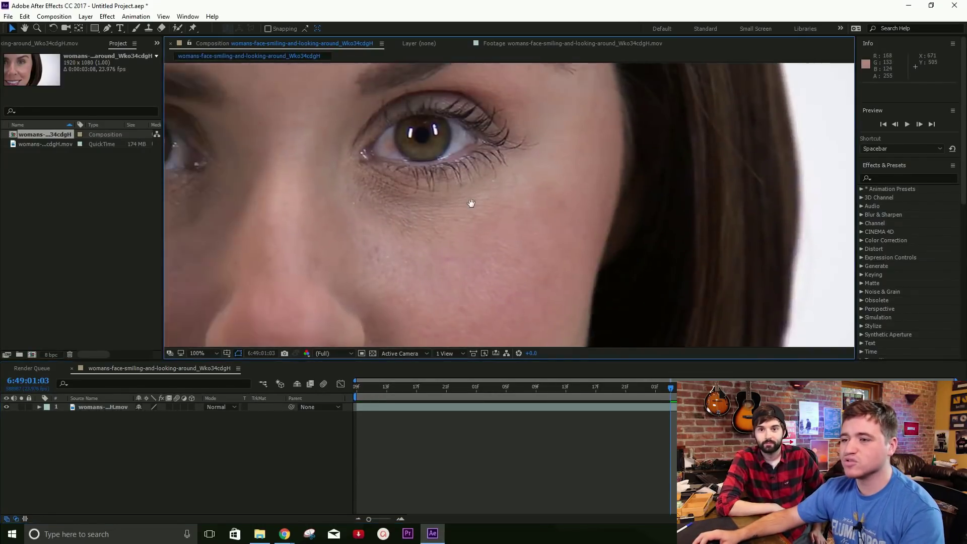
scroll(501, 215, up, 3)
drag(454, 215, 493, 234)
click(70, 405)
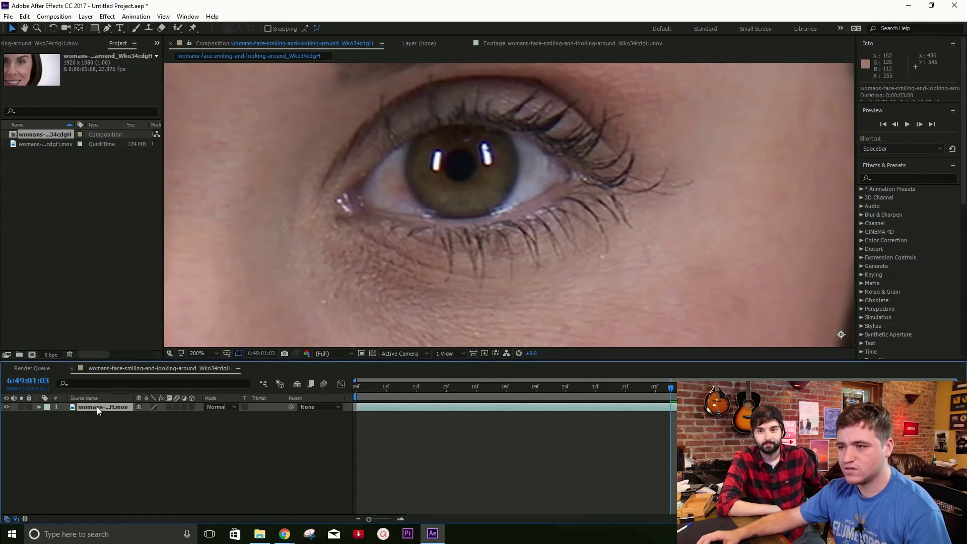
key(ctrl+d)
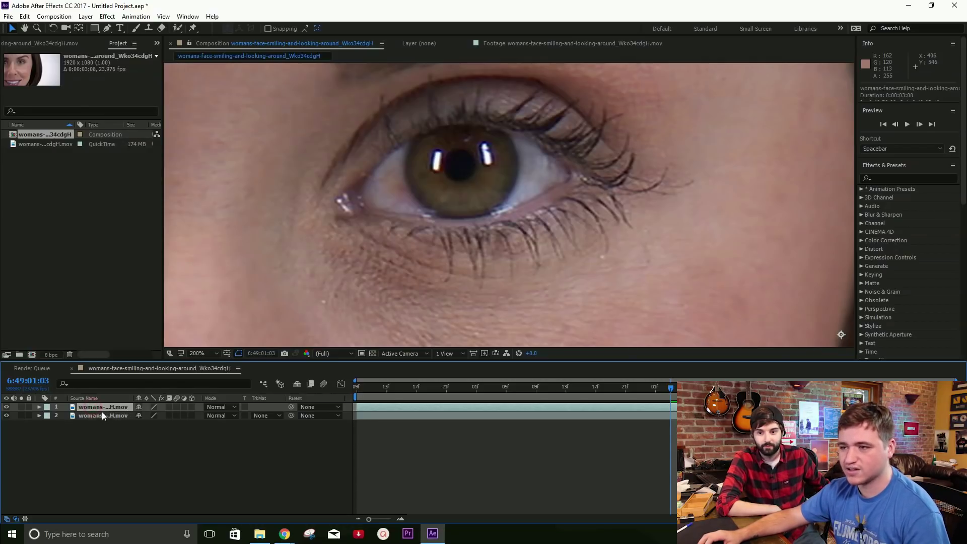
scroll(437, 169, up, 2)
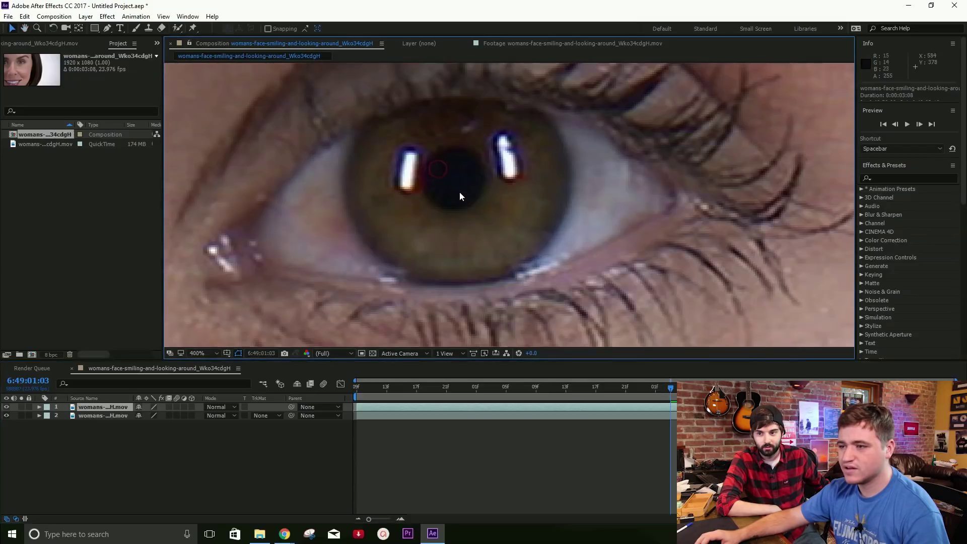
drag(459, 191, 502, 193)
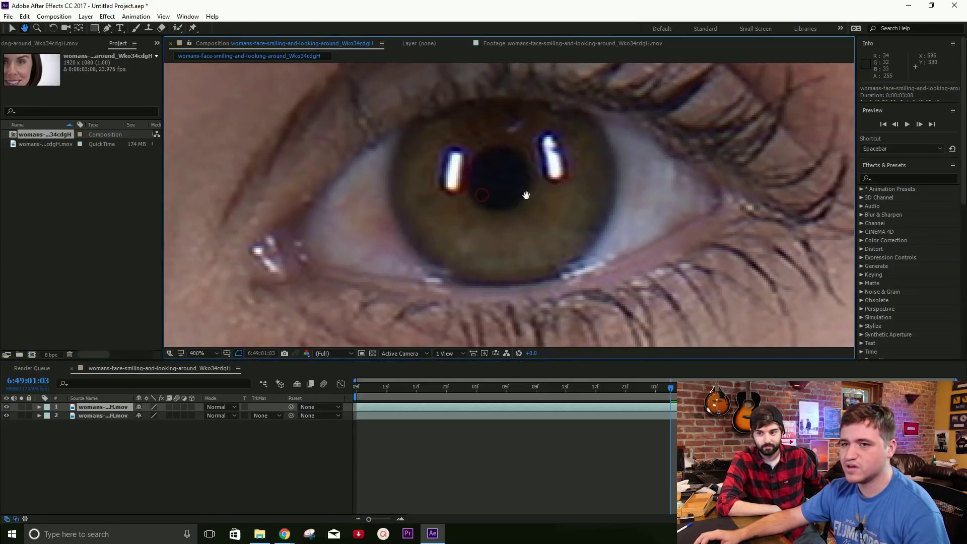
- Draw a closed Pen mask around the left half of the iris on the top layer
click(106, 28)
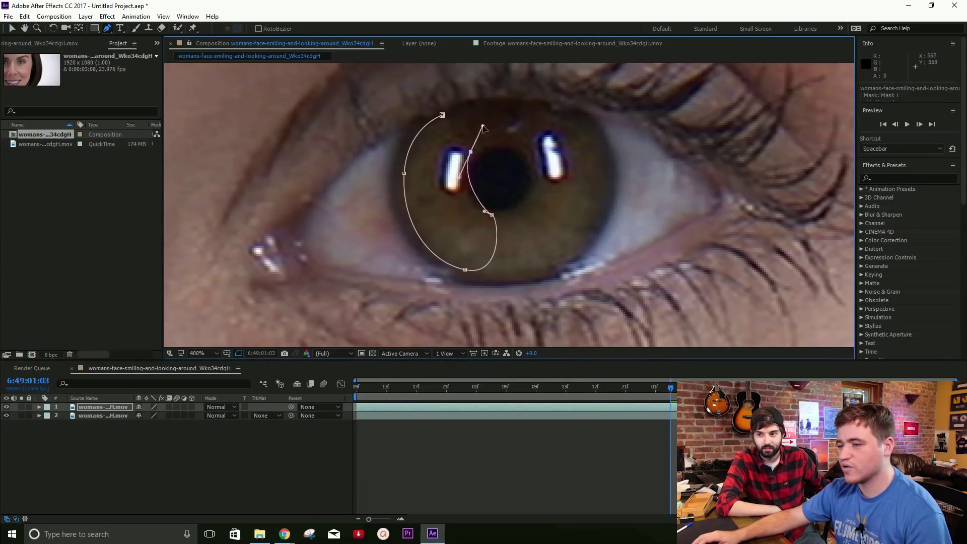
click(467, 246)
click(473, 123)
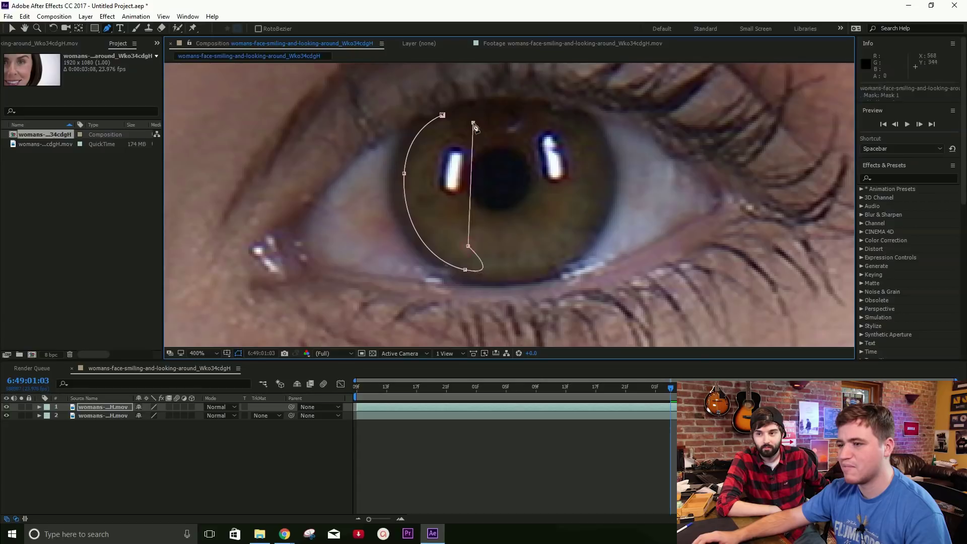
click(443, 116)
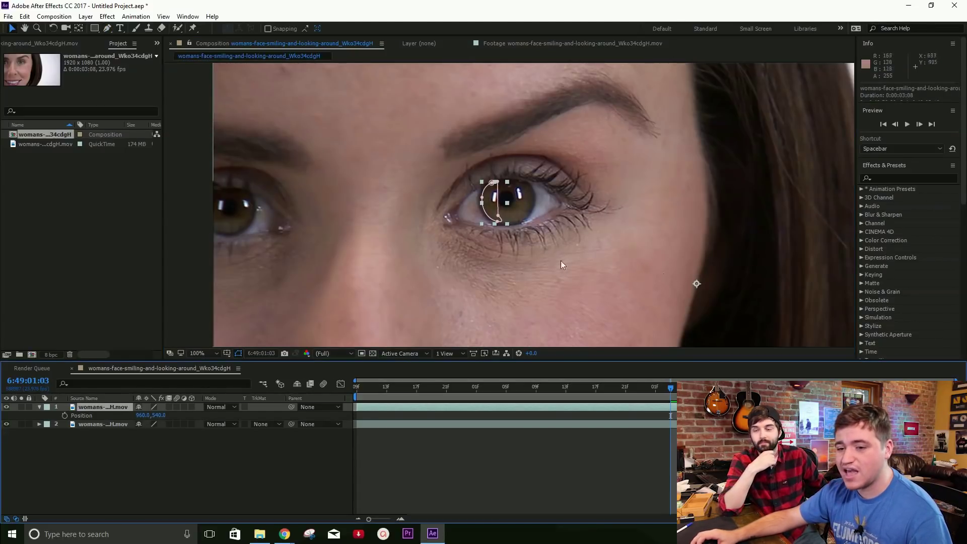
- Move the top layer's anchor point onto the eye with the Pan Behind tool
drag(560, 261, 494, 248)
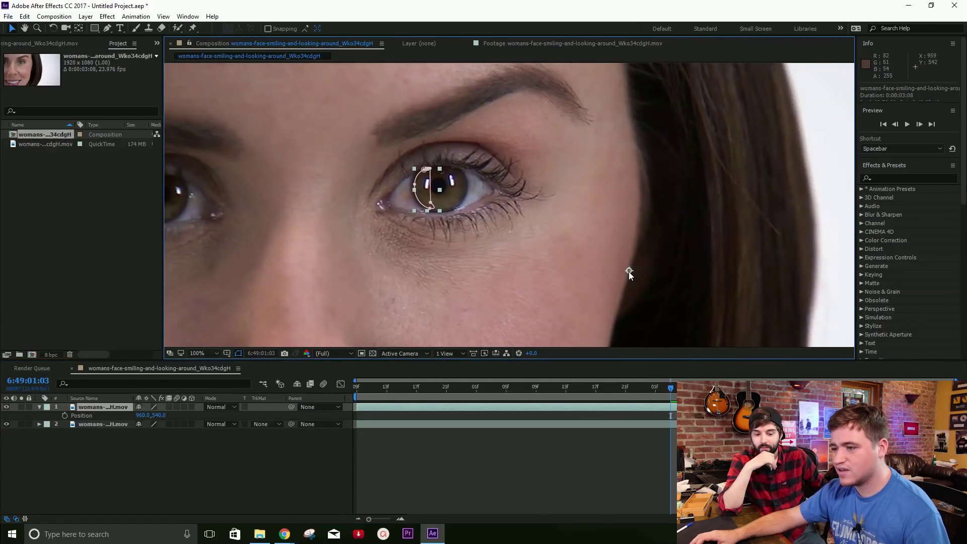
key(y)
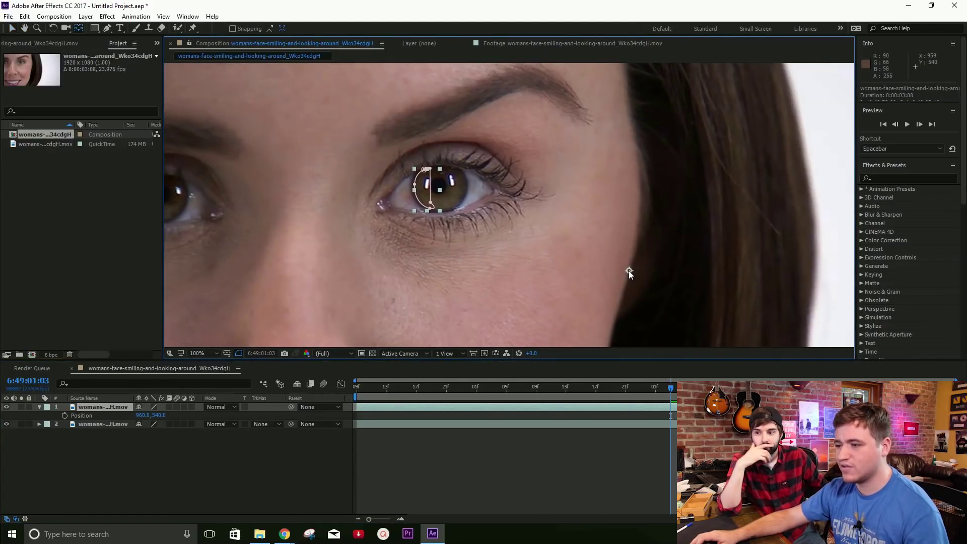
drag(629, 274, 415, 186)
scroll(414, 190, up, 4)
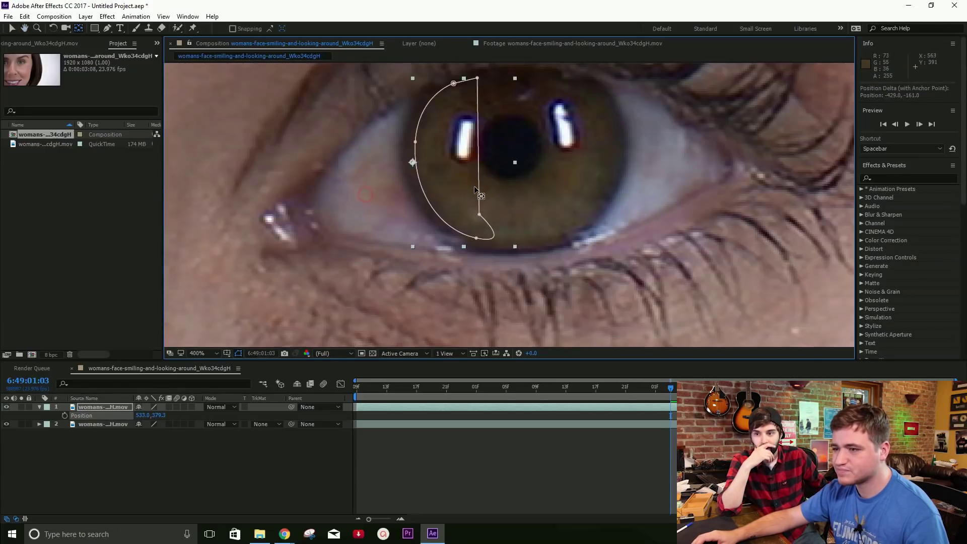
drag(474, 189, 467, 241)
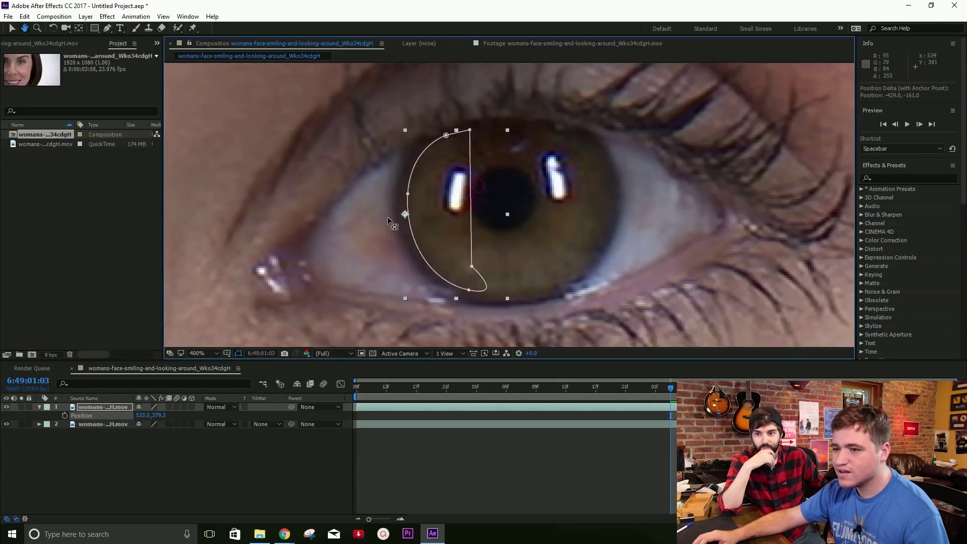
drag(404, 215, 408, 199)
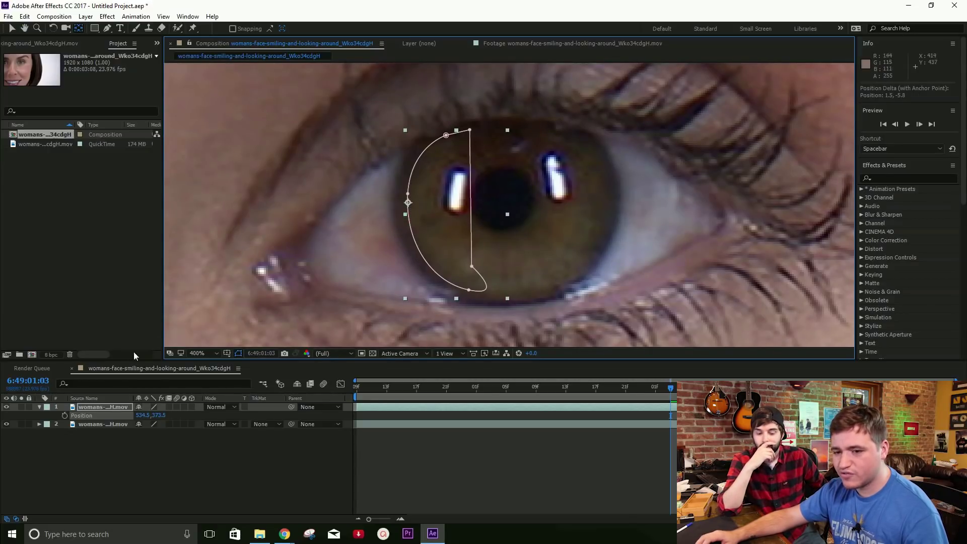
- Unlink the top layer's Scale proportions and widen it to 107% horizontally, keeping 100% height
click(91, 408)
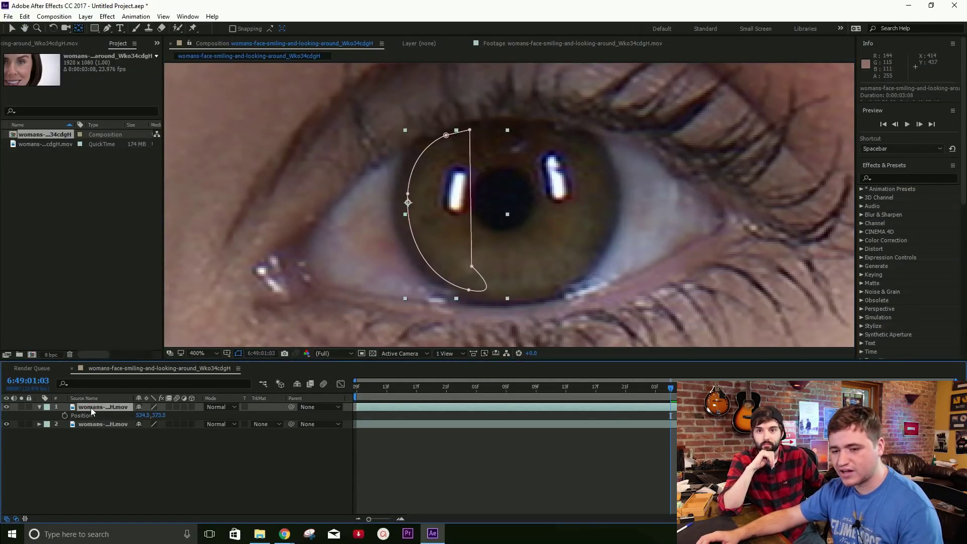
key(s)
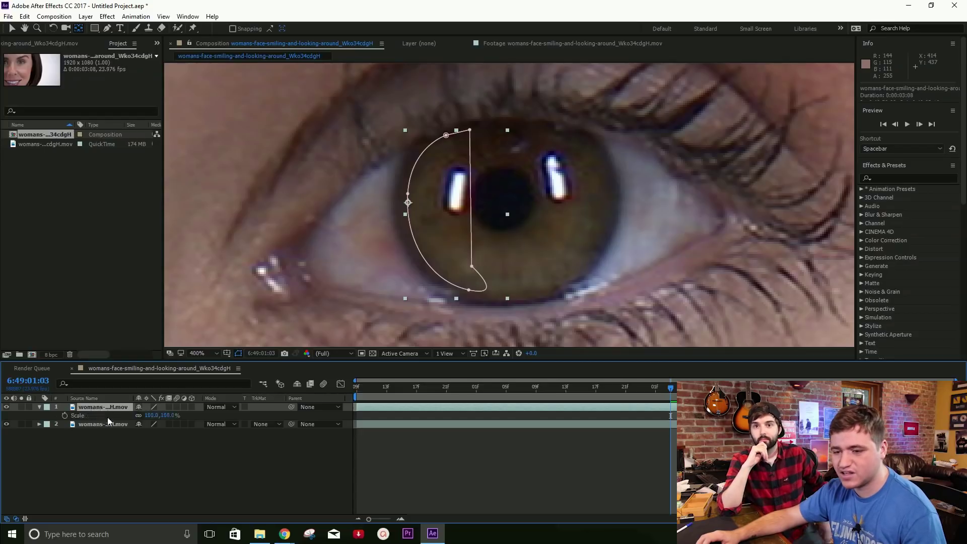
click(139, 417)
mouse_move(150, 415)
mouse_down()
mouse_move(166, 413)
mouse_move(149, 413)
mouse_move(157, 413)
mouse_up()
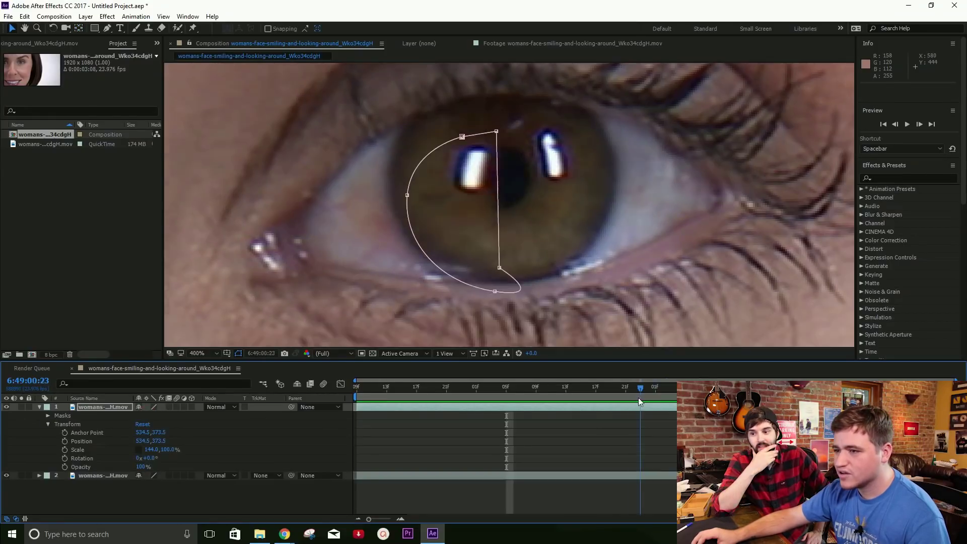
drag(638, 400, 725, 398)
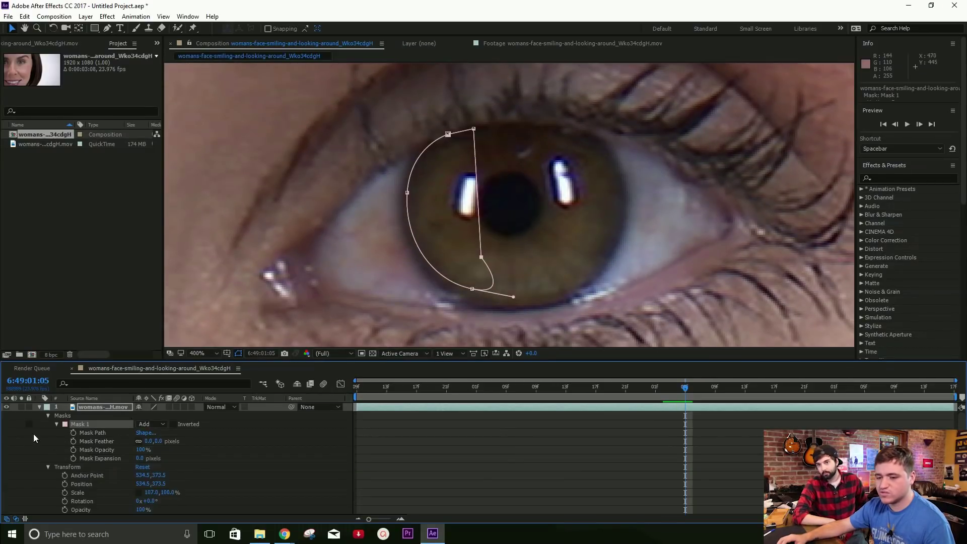
scroll(221, 447, down, 1)
- Keyframe Scale, then at 01:13 set it to 182%, 100% and feather Mask 1 by 8 pixels
click(65, 484)
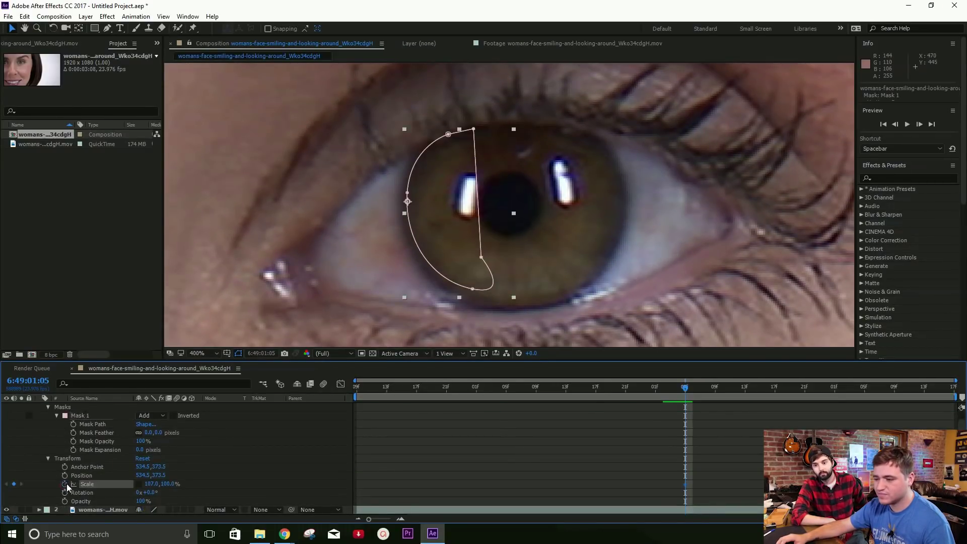
click(693, 389)
drag(695, 392, 744, 390)
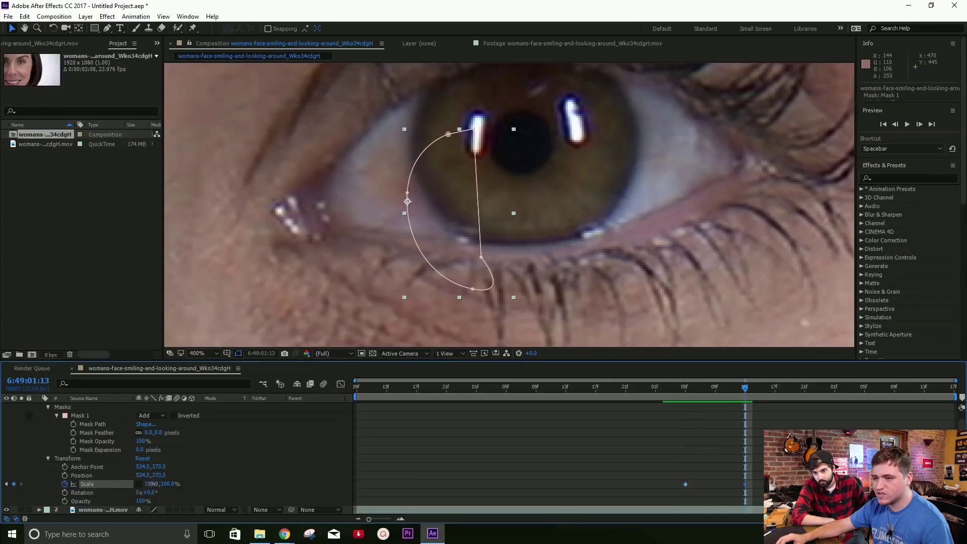
drag(152, 483, 186, 481)
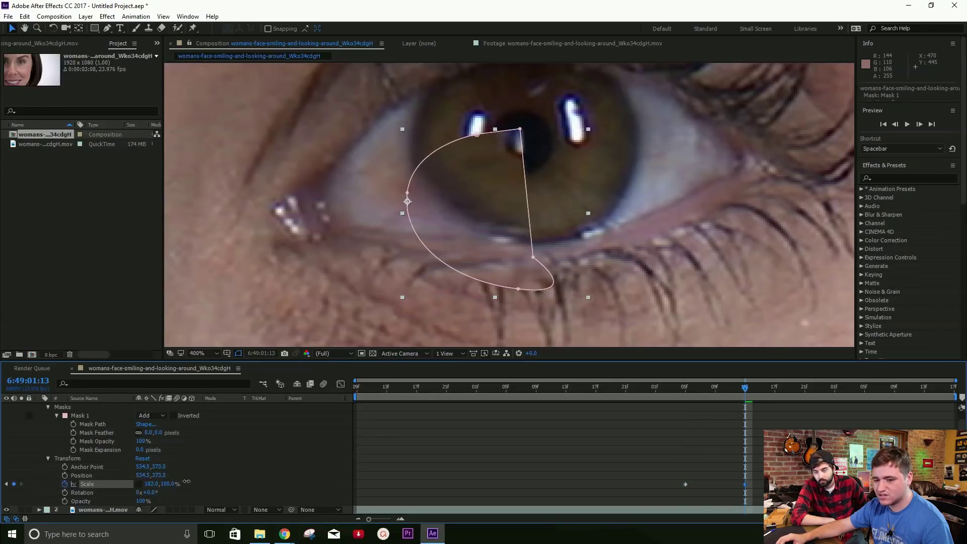
drag(154, 433, 160, 434)
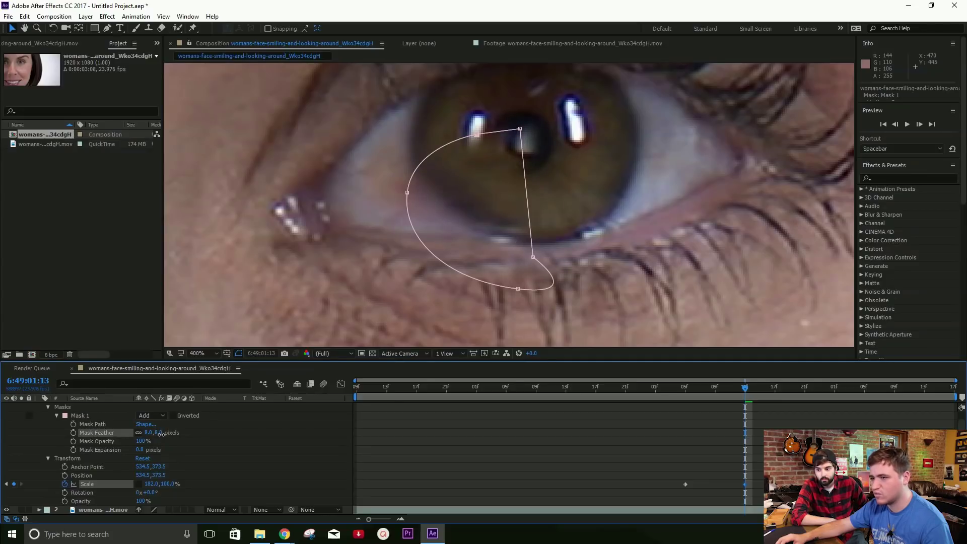
drag(161, 433, 162, 433)
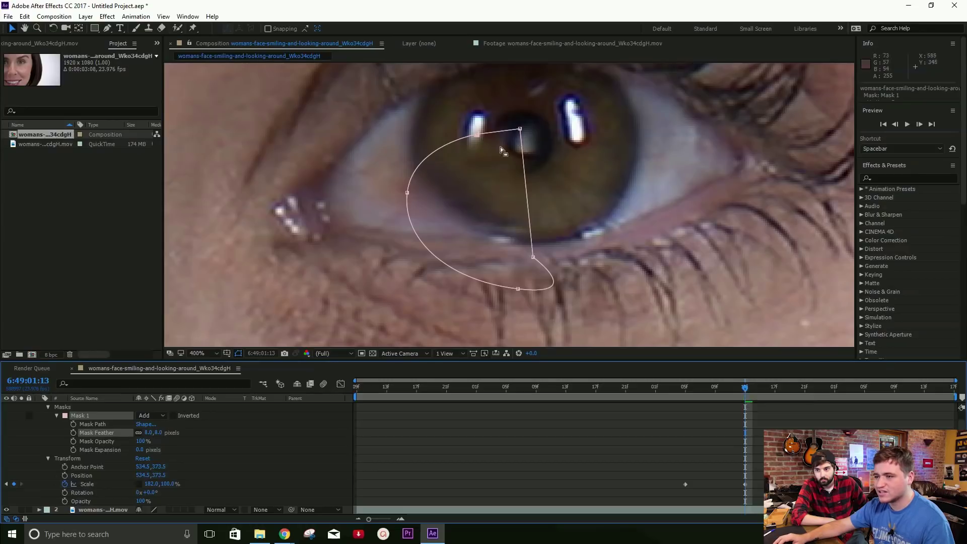
- Add Mask Path keyframes at 01:05 and 01:13, raising the mask over the iris at 01:13
click(74, 424)
drag(744, 424, 684, 434)
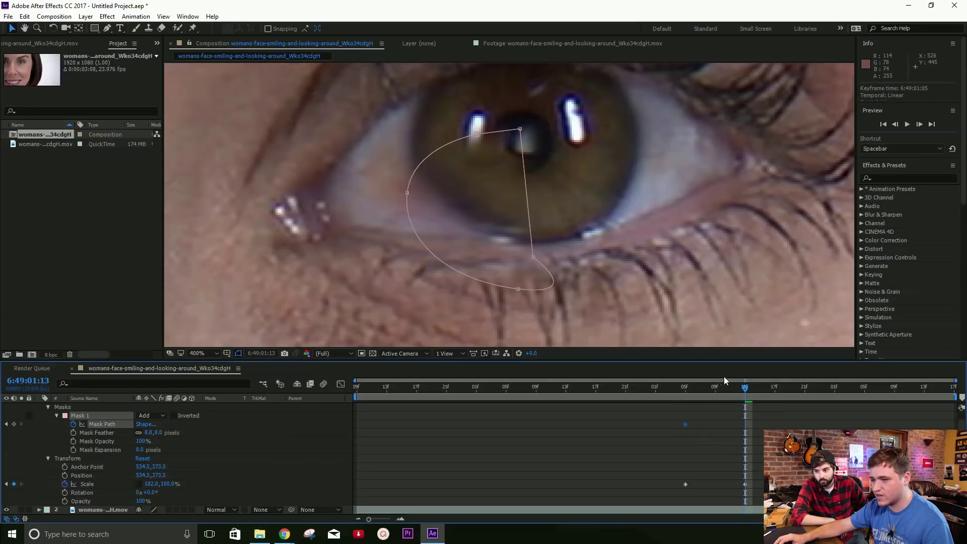
mouse_move(719, 388)
mouse_down()
mouse_move(676, 400)
mouse_move(733, 396)
mouse_up()
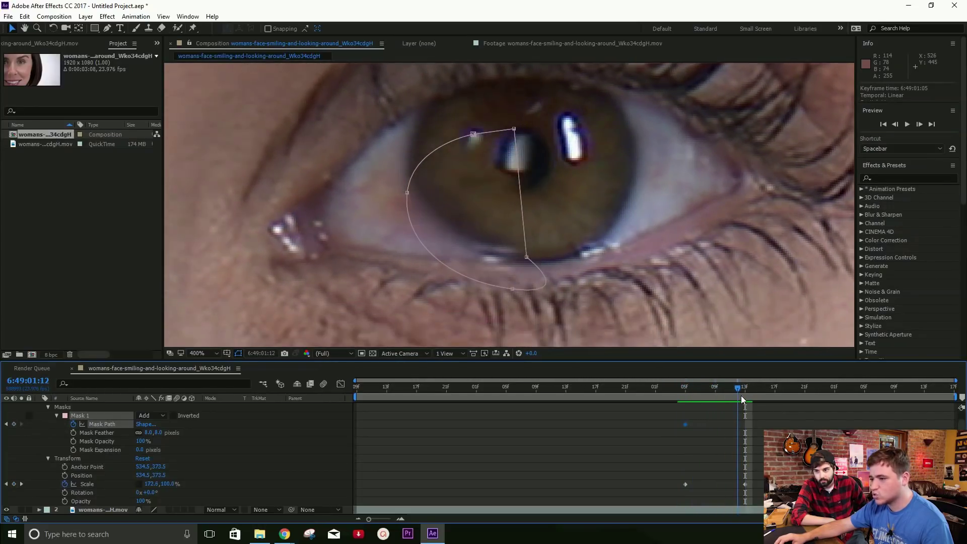
click(742, 395)
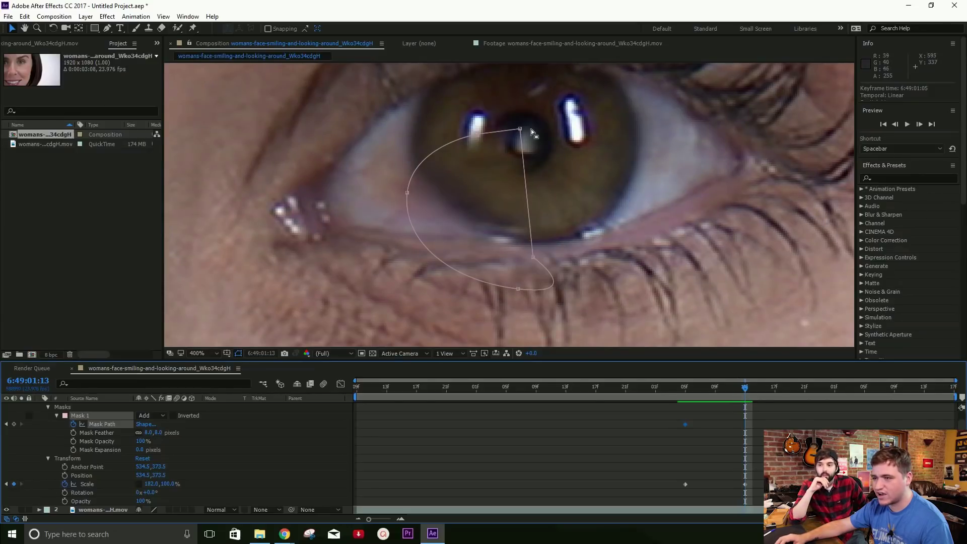
click(101, 451)
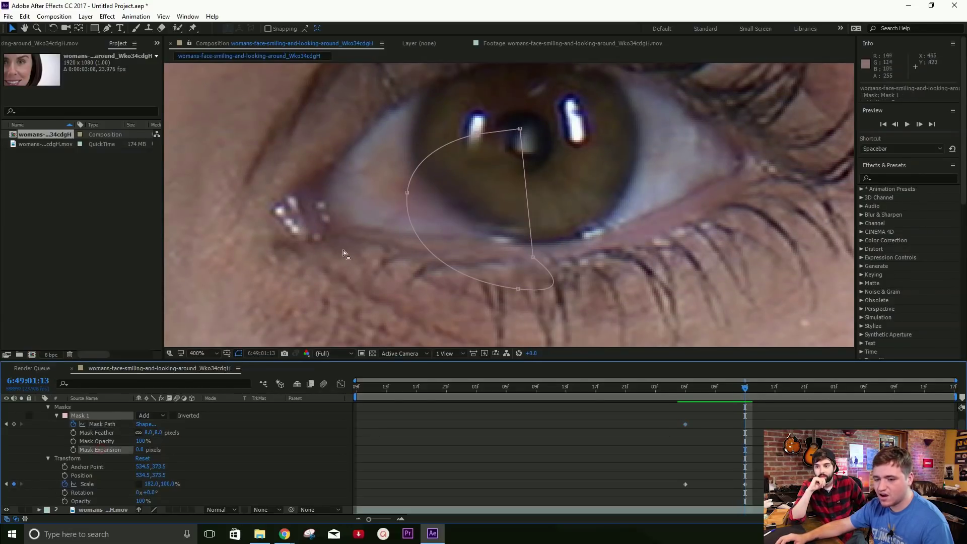
click(101, 423)
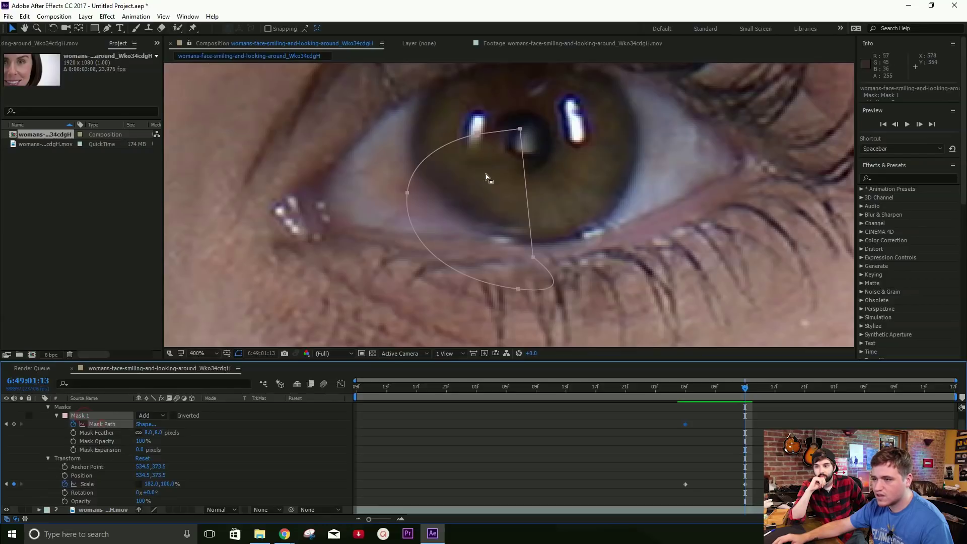
drag(520, 132, 517, 77)
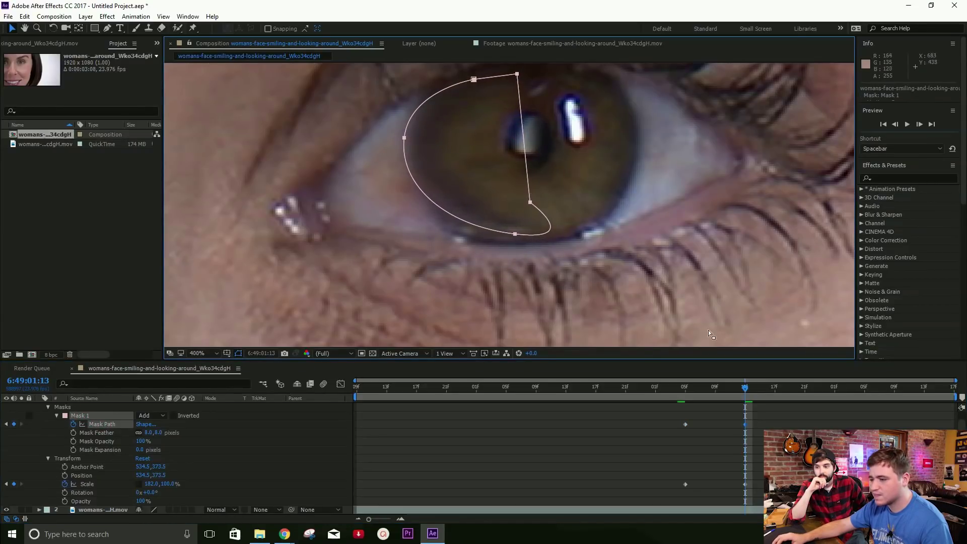
drag(743, 389, 708, 385)
- Move the peak Scale and Mask Path keyframes to 01:09 and lower the mask over the iris
key(space)
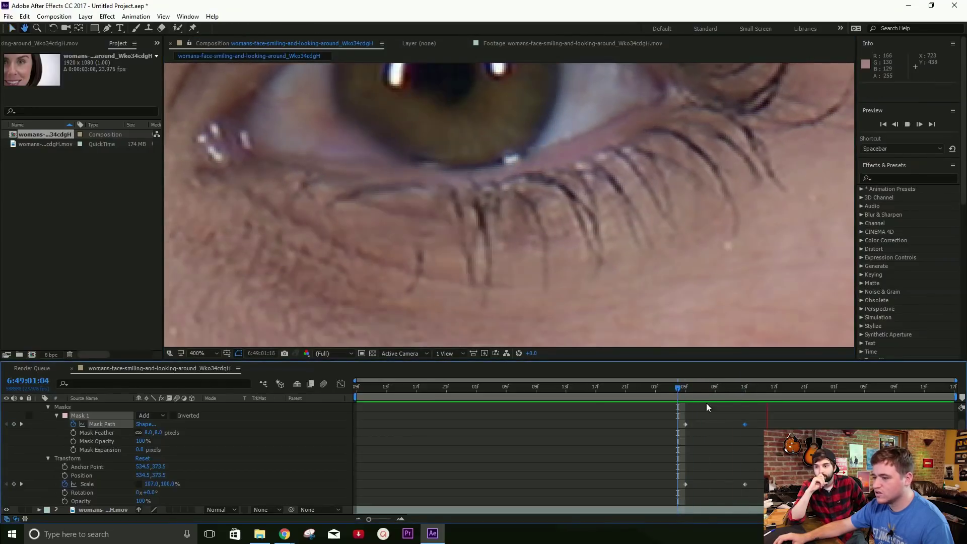
drag(695, 392, 714, 396)
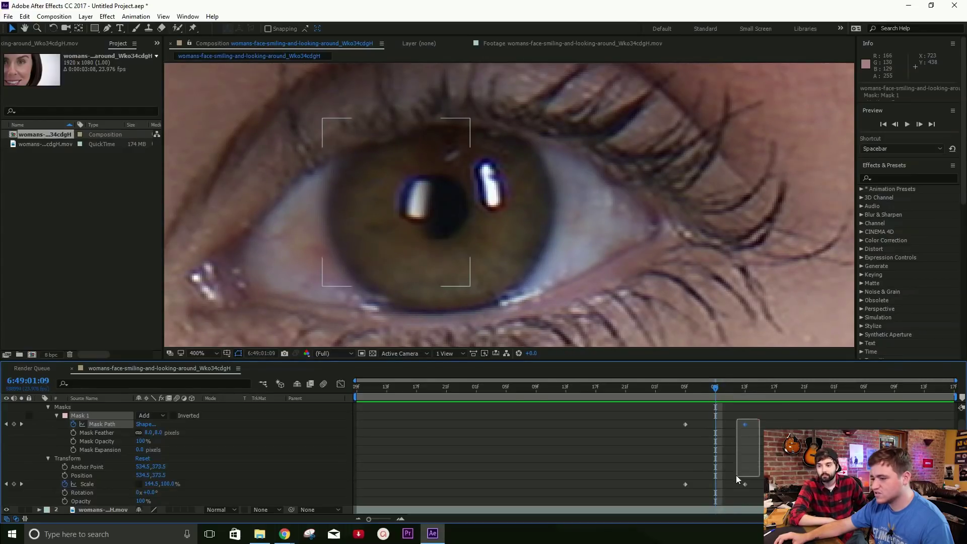
shift+click(745, 483)
drag(743, 485, 715, 486)
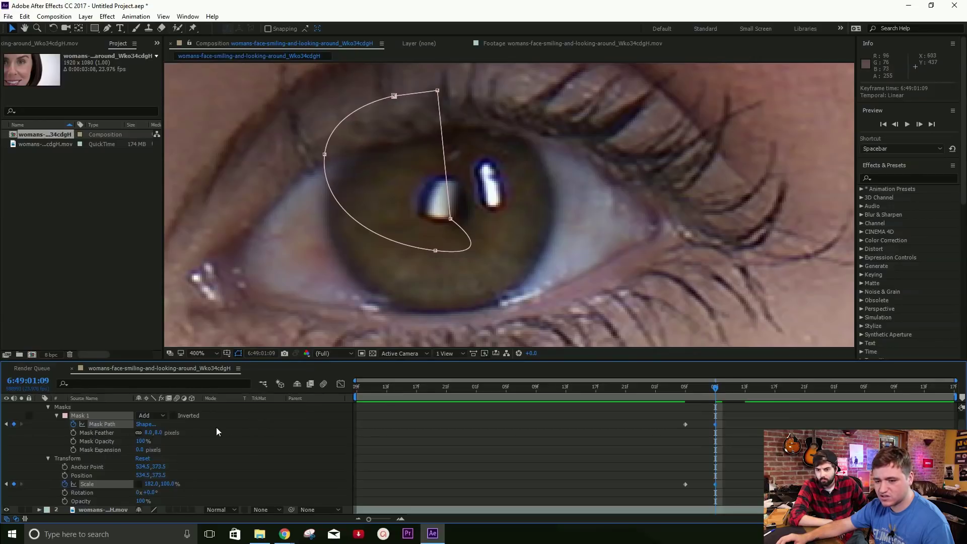
click(91, 413)
click(238, 424)
click(82, 416)
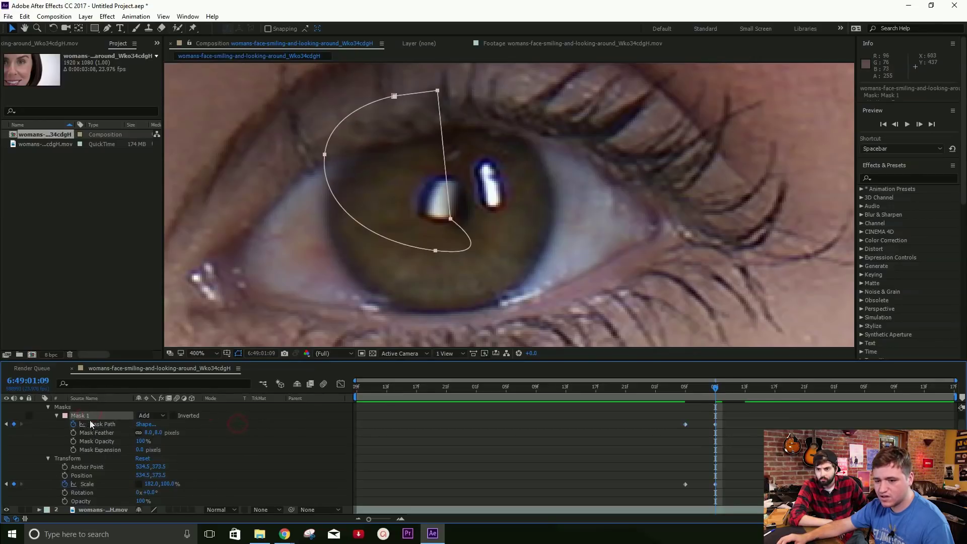
drag(437, 252, 434, 293)
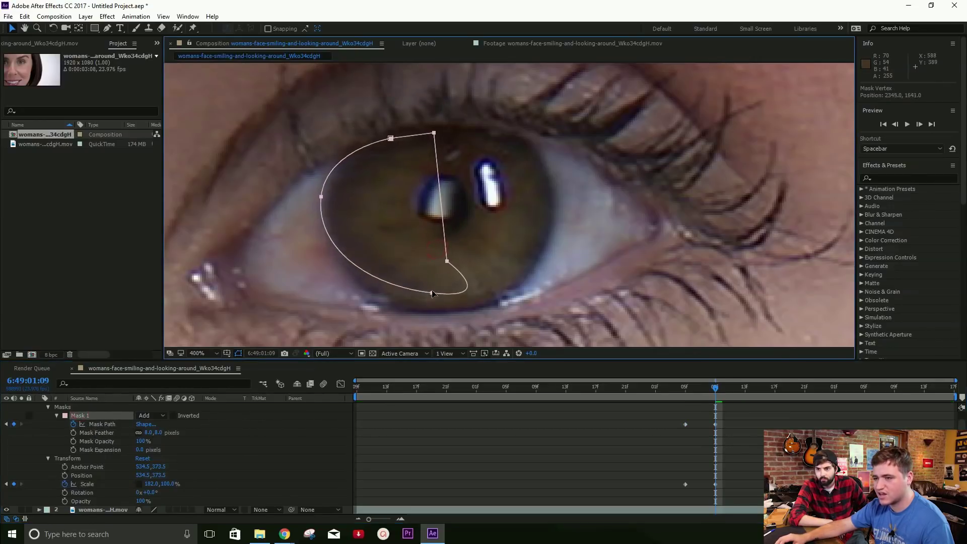
- At 01:13, raise the mask over the iris, reduce Scale width to 119%, and preview
drag(714, 388, 745, 393)
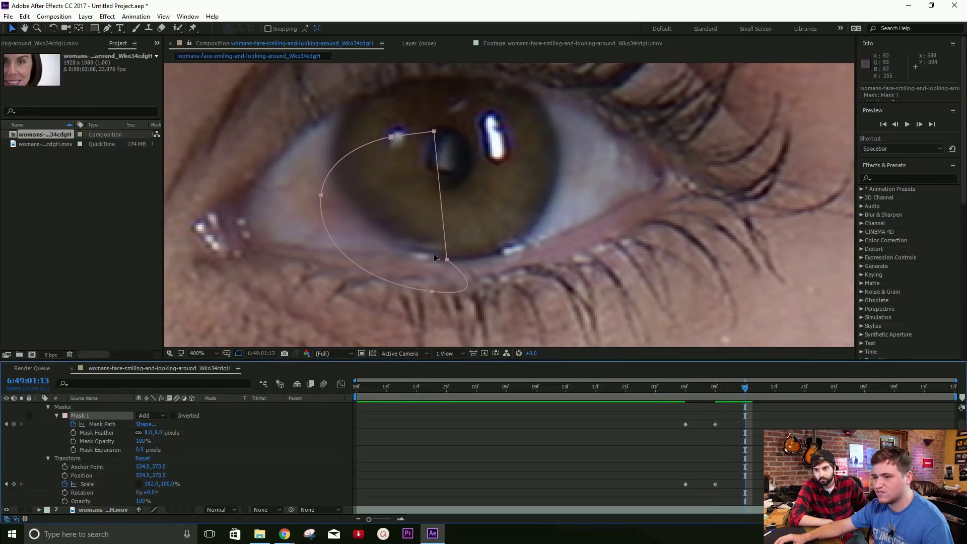
drag(436, 132, 445, 84)
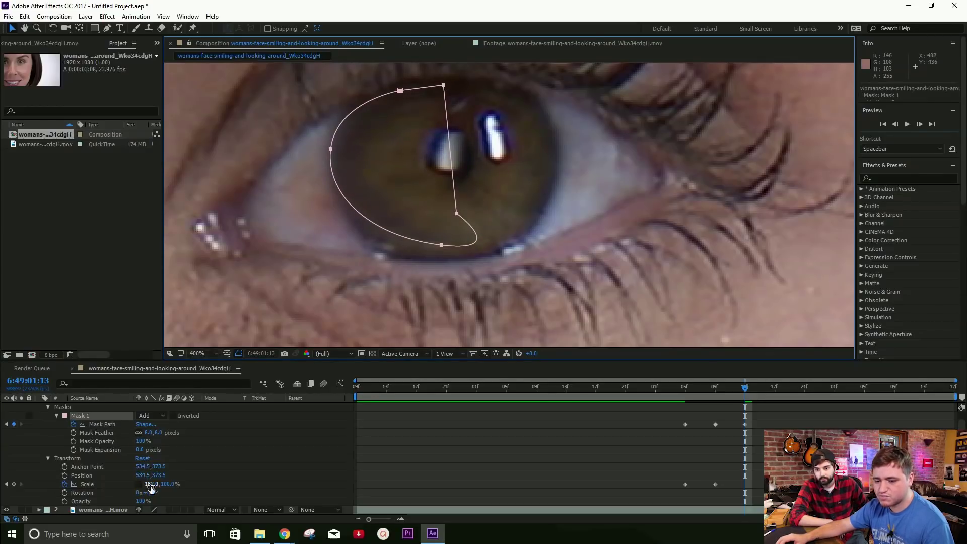
drag(155, 485, 129, 490)
mouse_move(744, 397)
mouse_down()
mouse_move(678, 404)
mouse_move(732, 401)
mouse_up()
key(space)
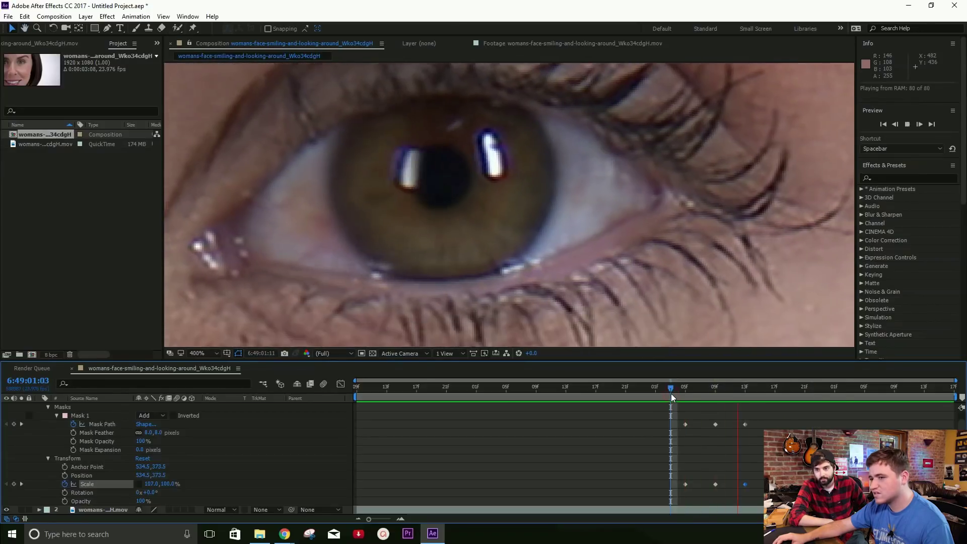
- Drag all Scale and Mask Path keyframes closer together in time and preview the quicker twitch
key(space)
drag(766, 421, 680, 487)
drag(745, 483, 722, 484)
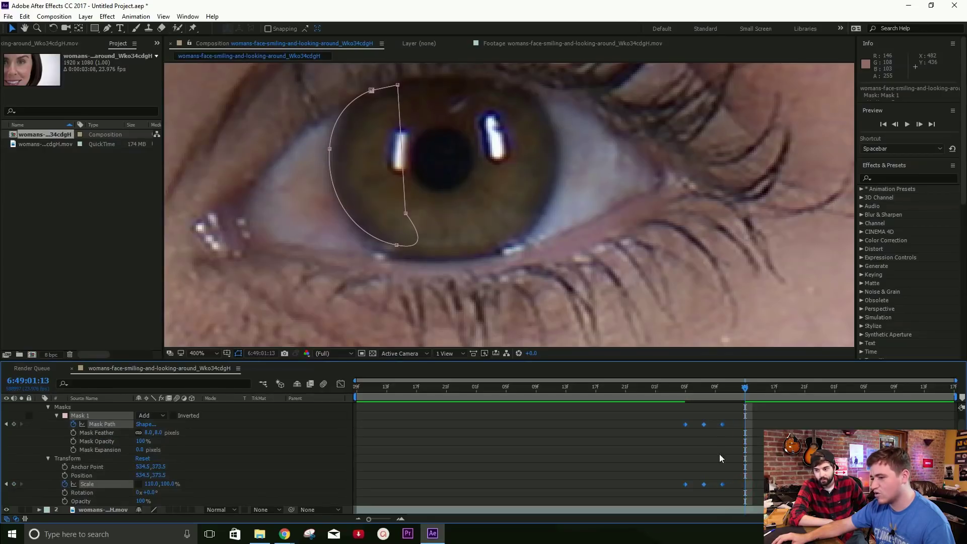
click(681, 391)
key(space)
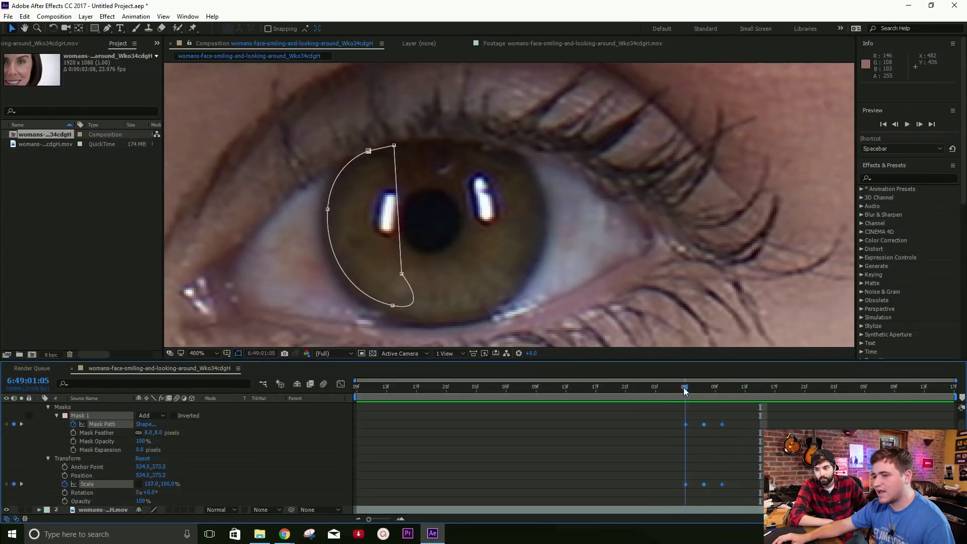
click(698, 390)
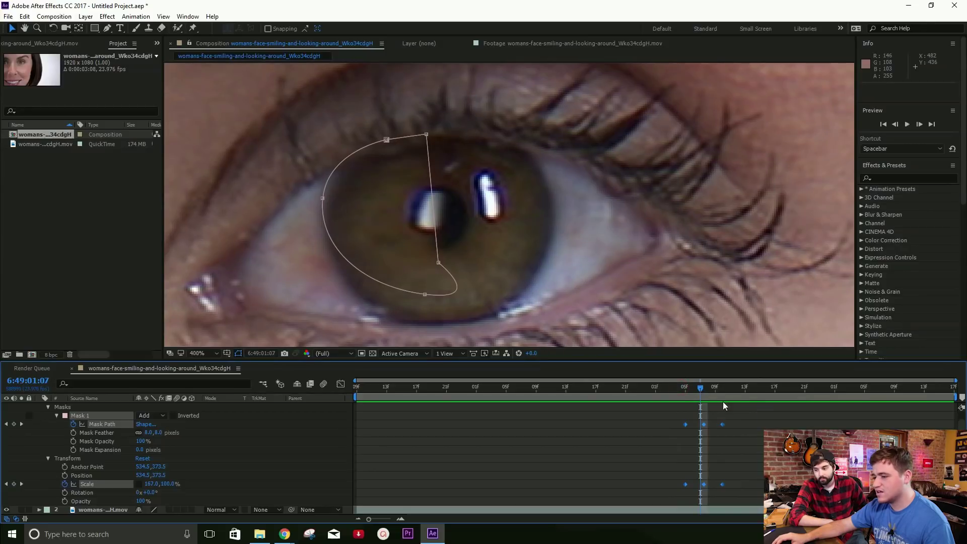
- Apply Easy Ease (F9) to the twitch keyframes and preview the smoother flick
drag(754, 424, 669, 490)
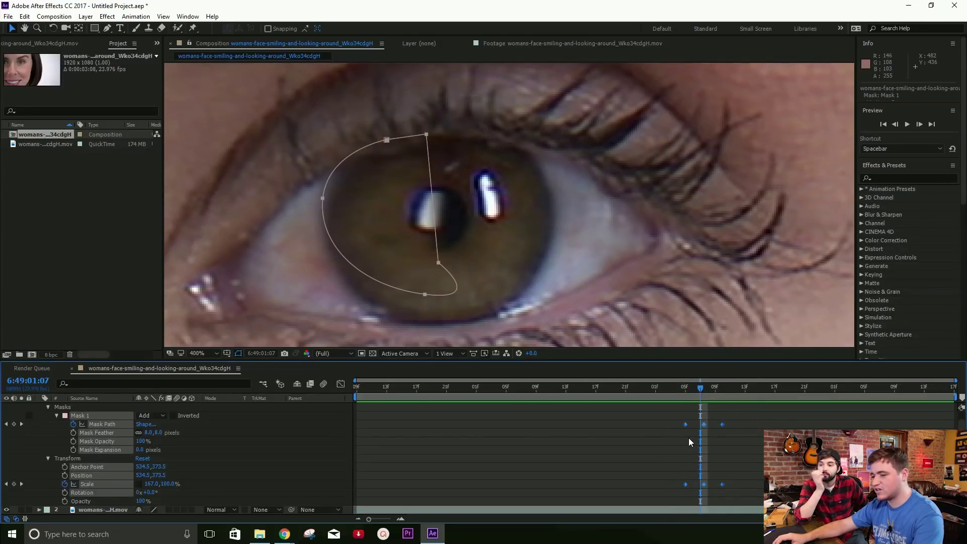
key(F9)
drag(678, 385, 658, 392)
key(space)
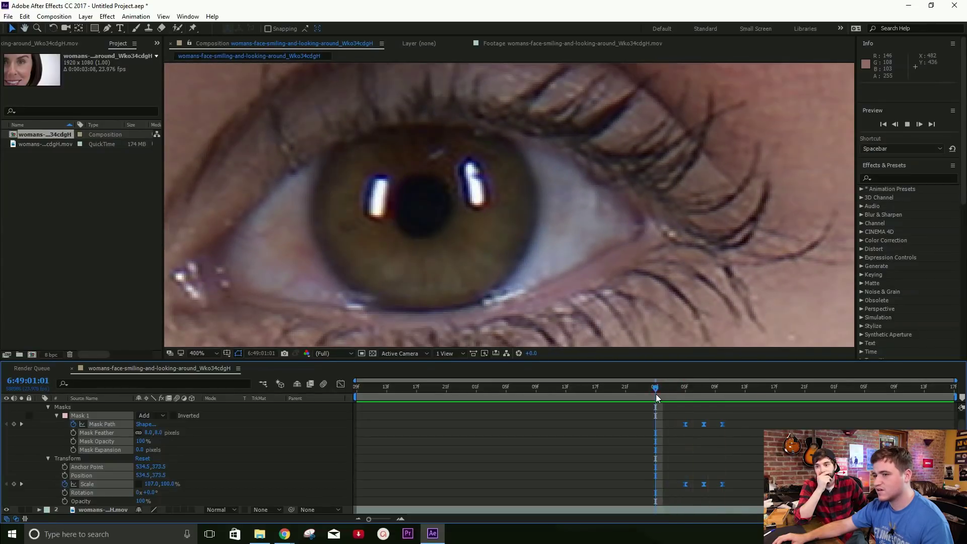
drag(656, 393, 687, 401)
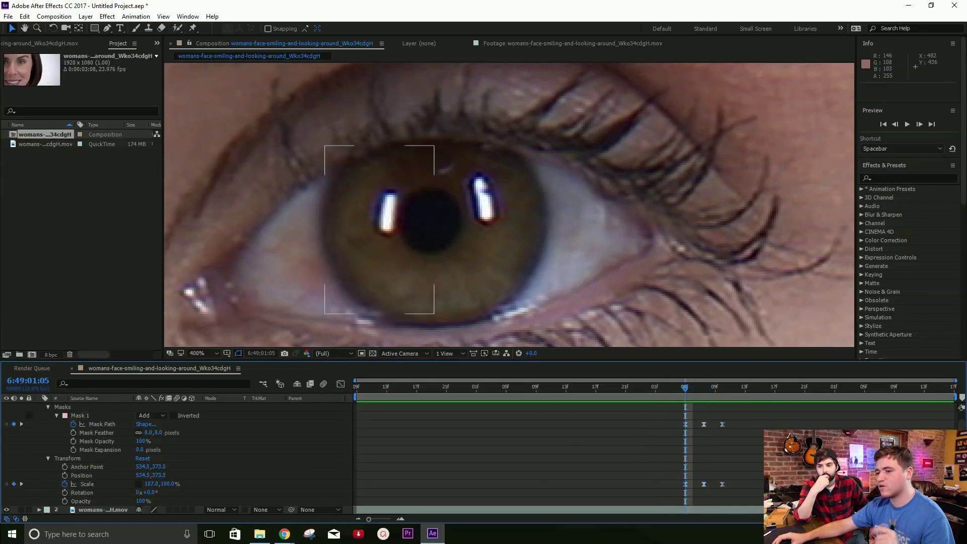
scroll(440, 443, up, 1)
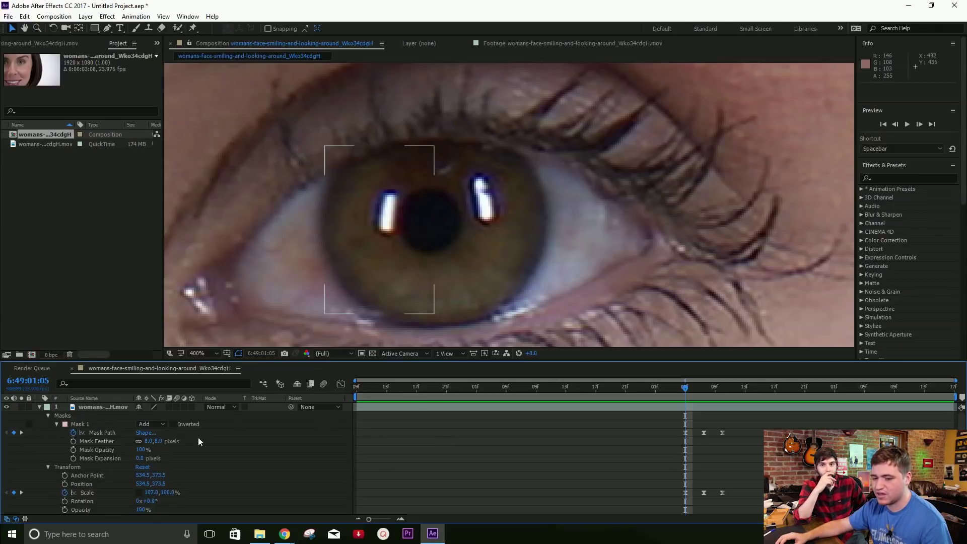
- Duplicate the footage layer and clear the second layer's name to rename it 'left twitch'
click(39, 407)
click(103, 407)
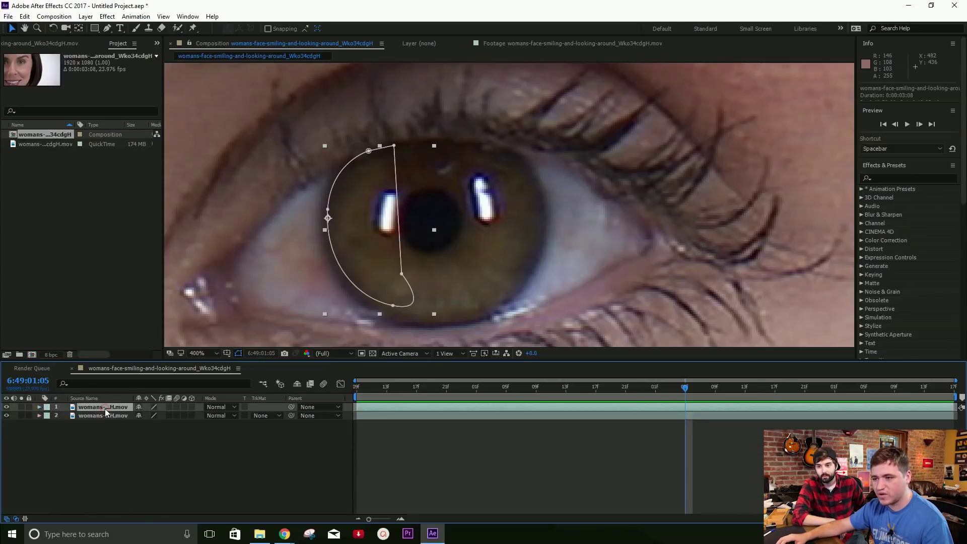
click(104, 416)
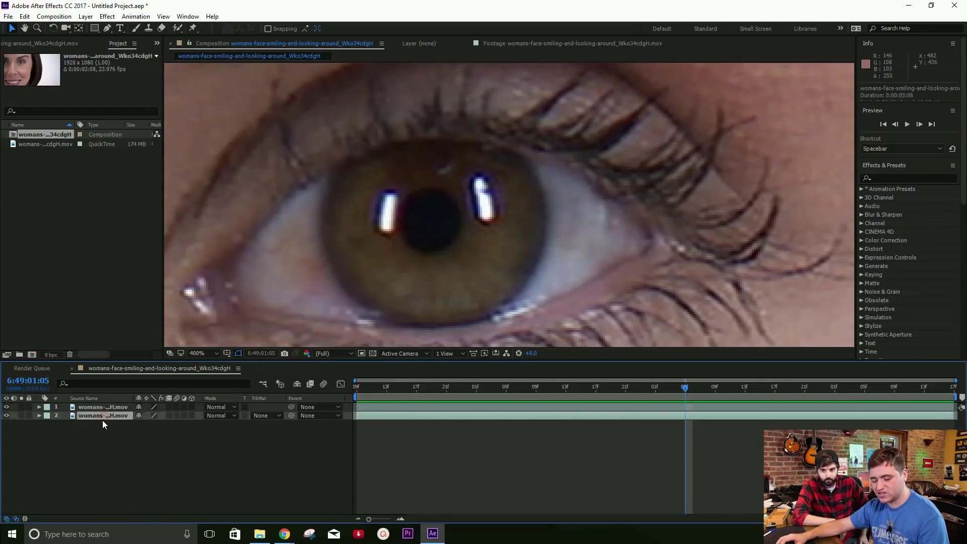
key(ctrl+d)
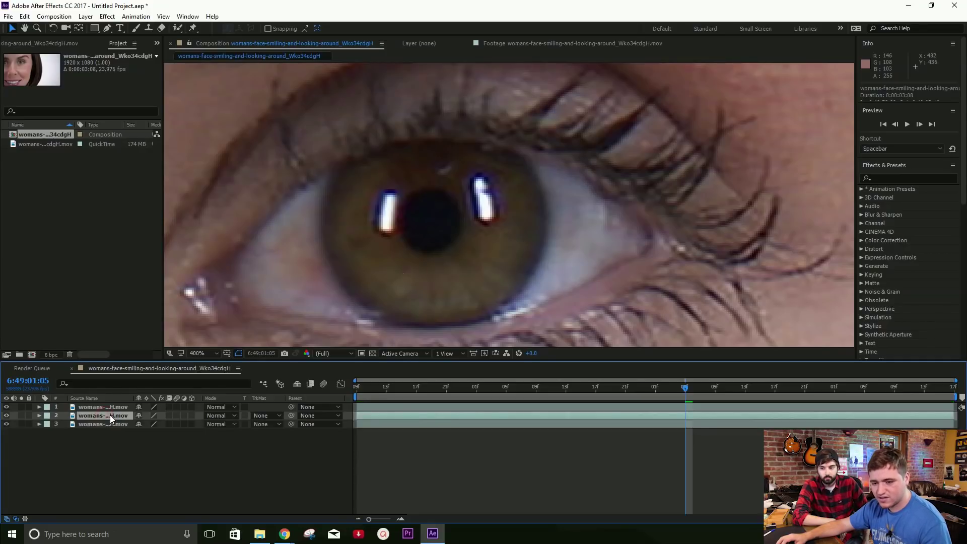
click(111, 406)
right_click(107, 416)
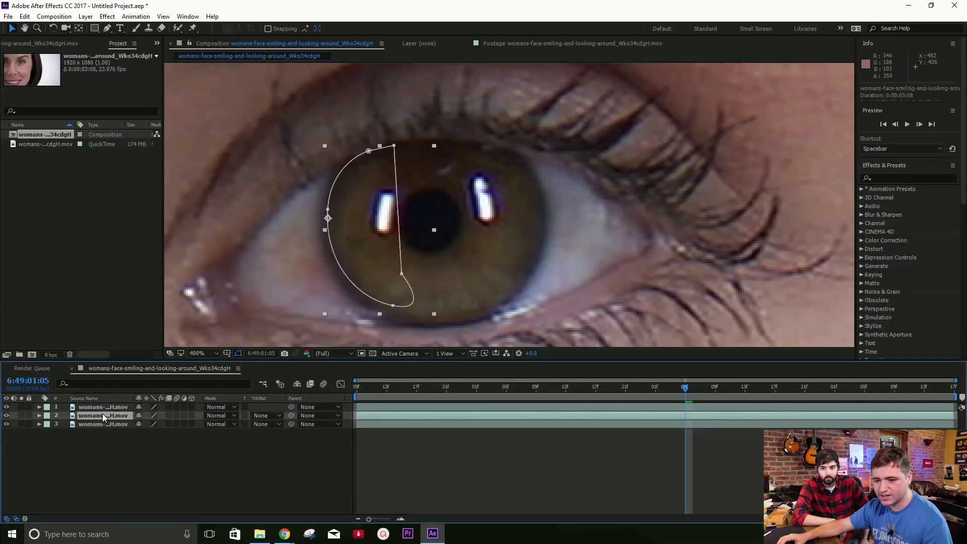
click(134, 410)
key(BackSpace)
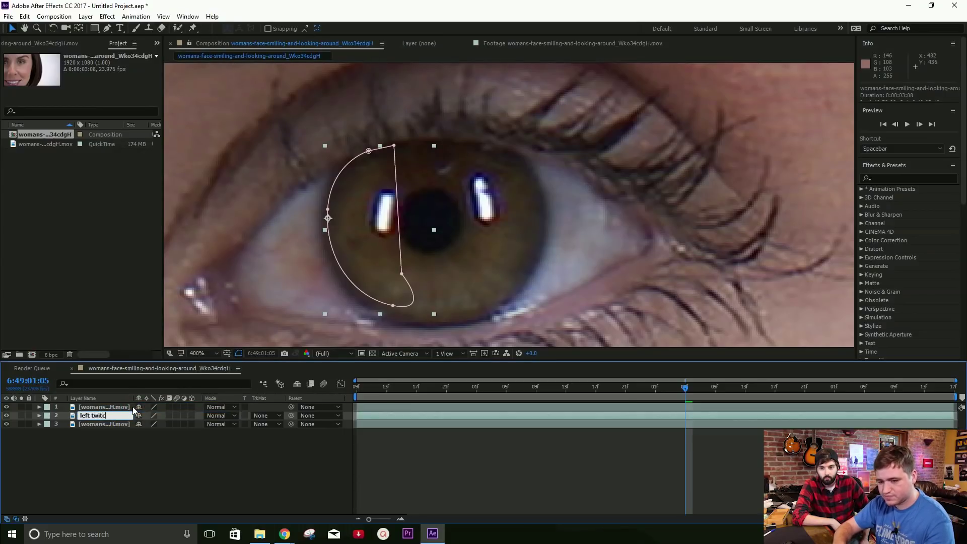
- Rename the top layer 'right twitch' and select the 'left twitch' layer below it
right_click(90, 405)
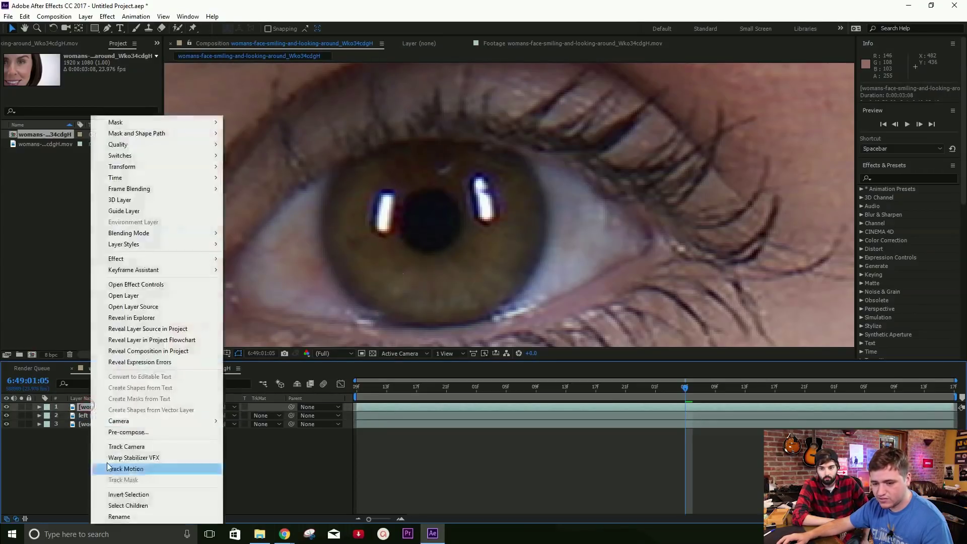
click(110, 515)
text(rig)
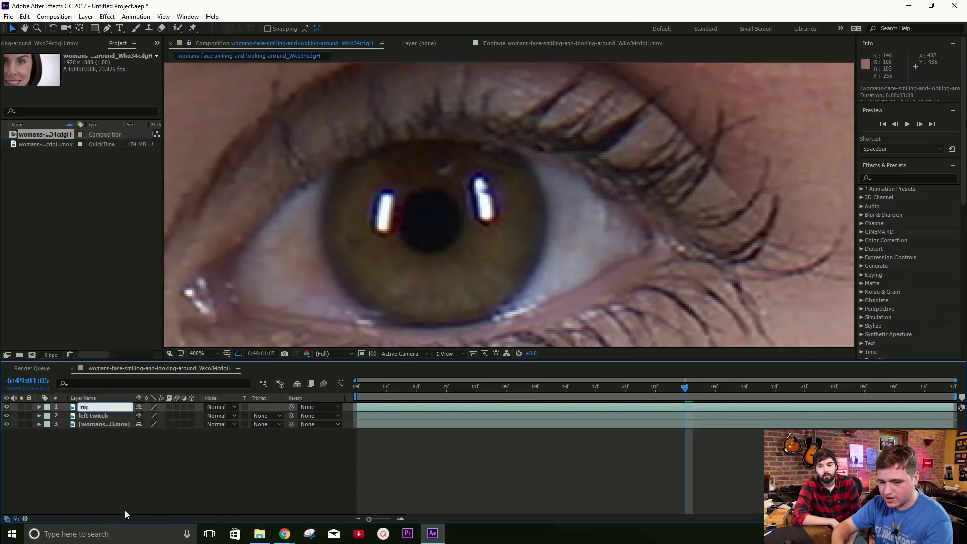
text(ht twitch)
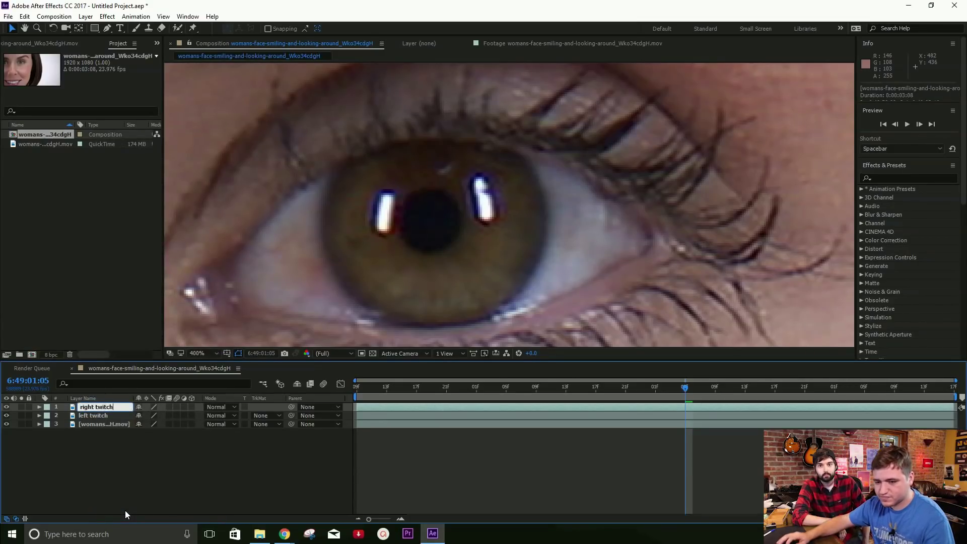
key(Return)
click(115, 406)
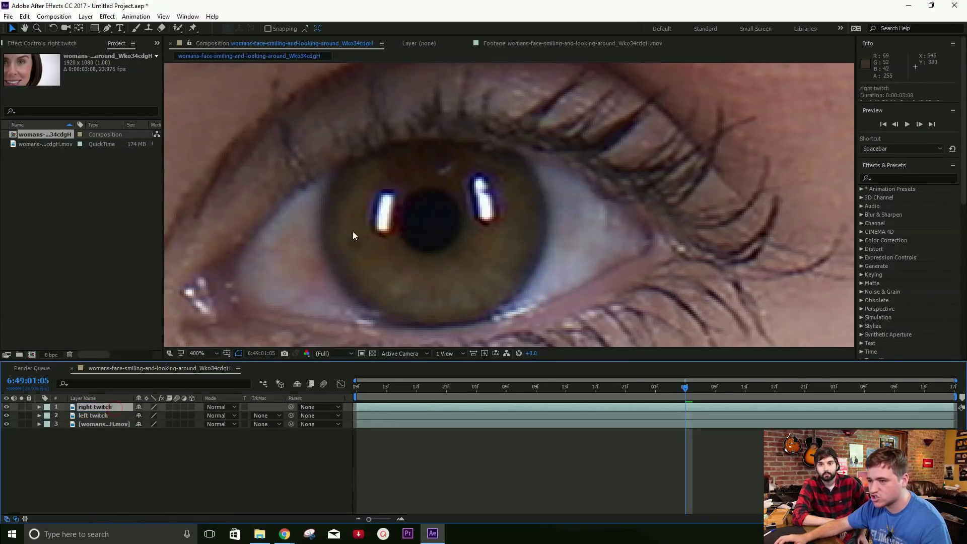
scroll(352, 231, down, 6)
scroll(612, 237, up, 2)
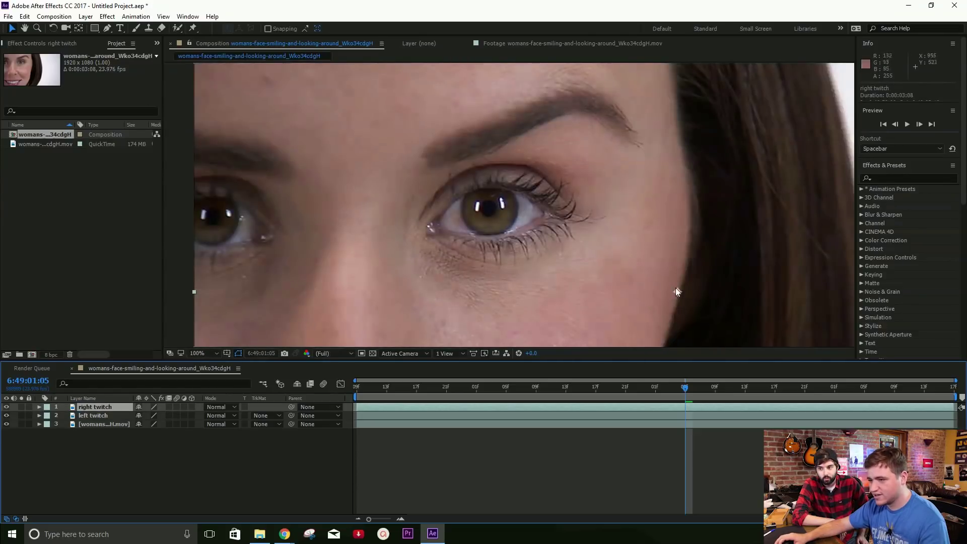
scroll(532, 230, up, 4)
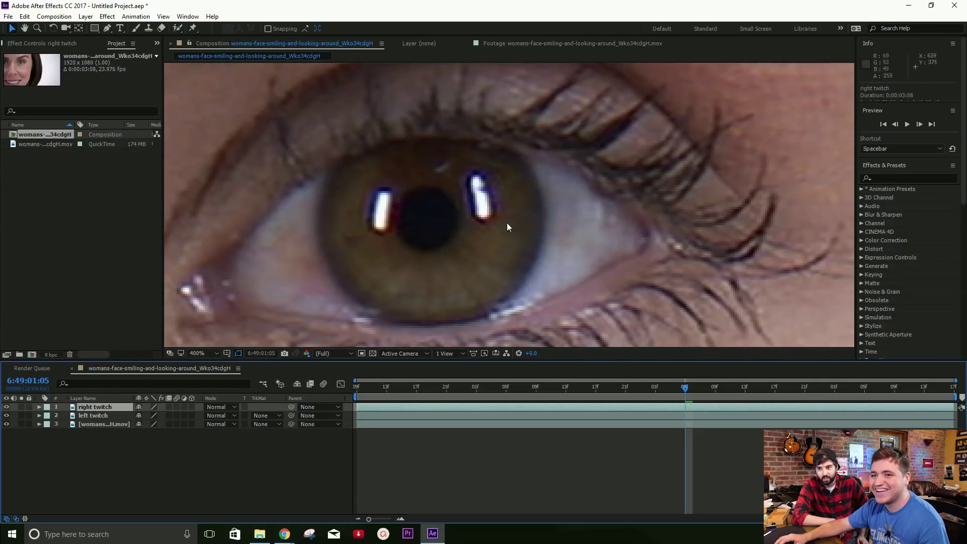
click(107, 414)
- Draw a closed Pen mask around the right half of the iris on the right twitch layer
key(u)
key(g)
click(108, 408)
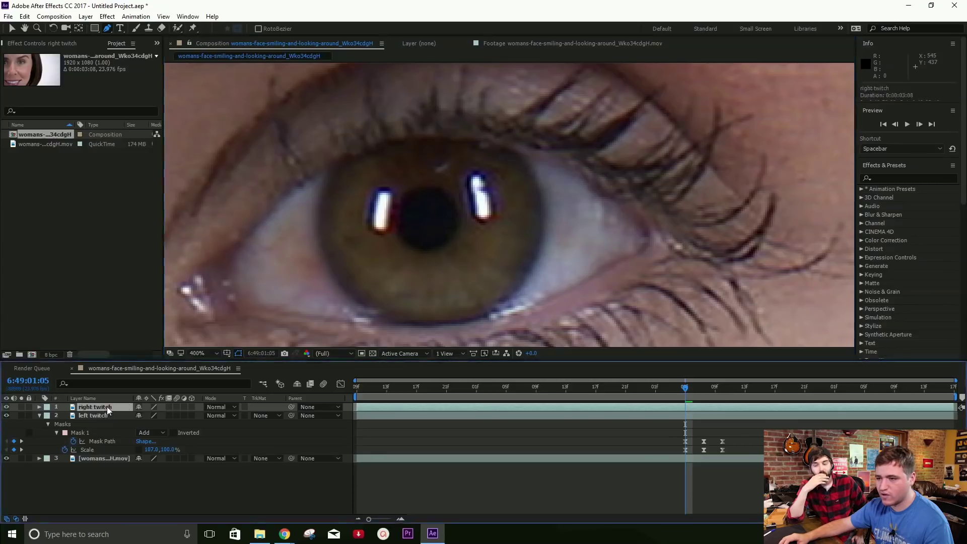
click(454, 141)
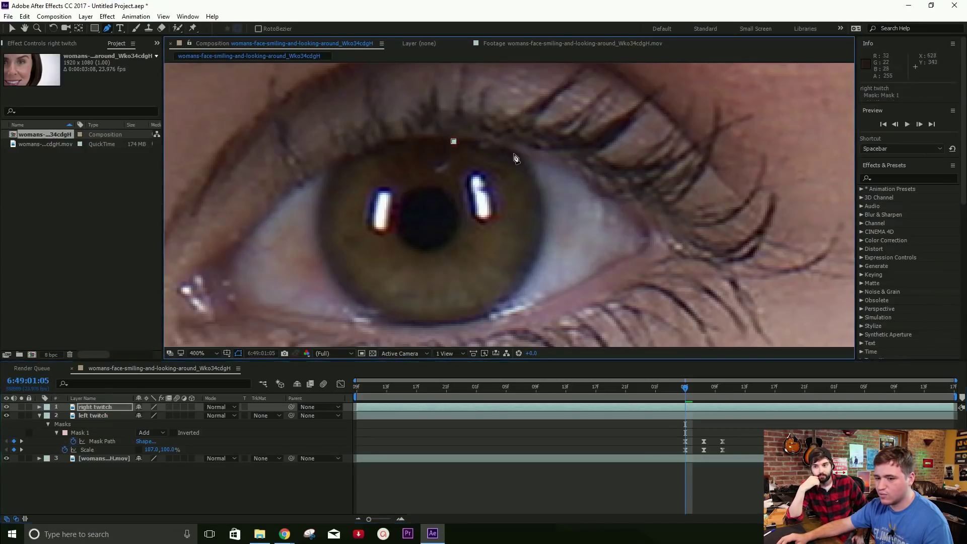
drag(525, 166, 537, 194)
drag(520, 284, 455, 317)
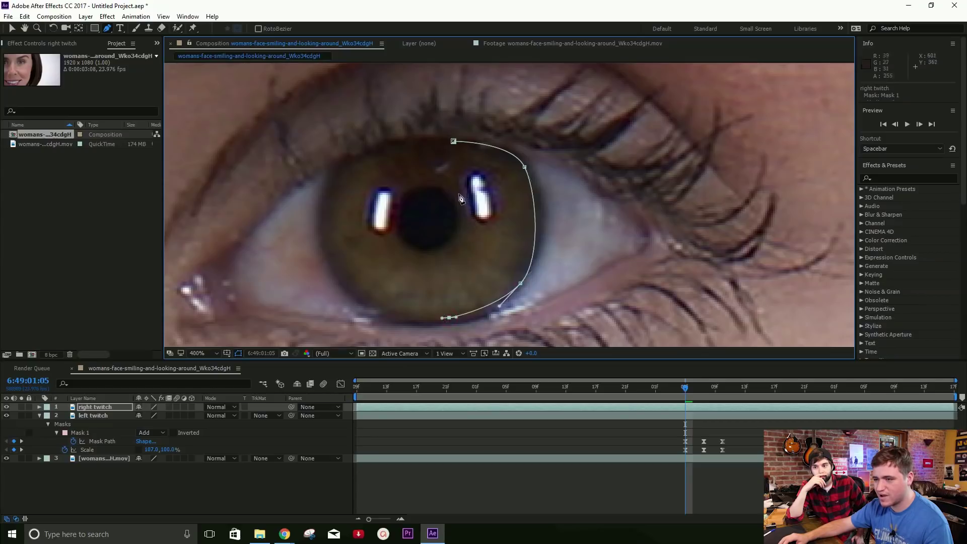
drag(464, 203, 457, 167)
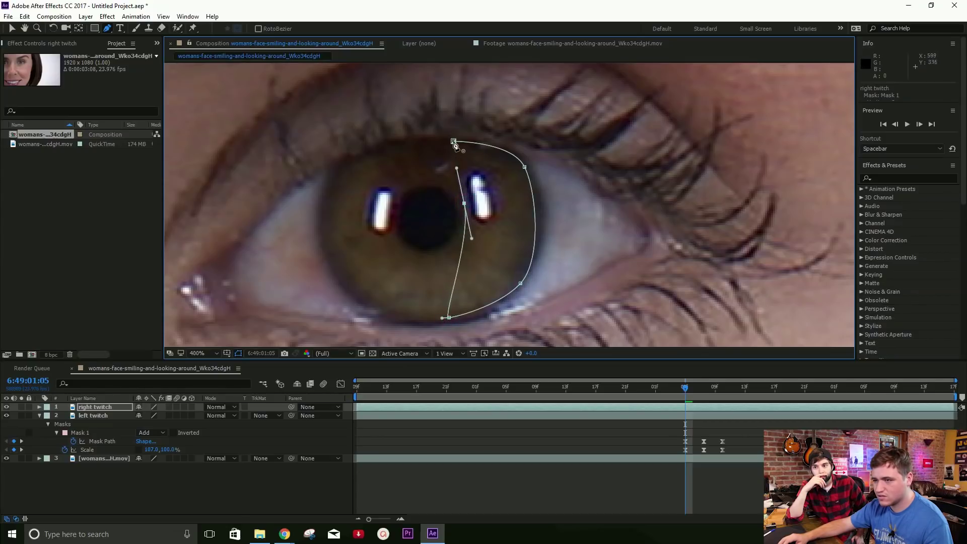
click(453, 142)
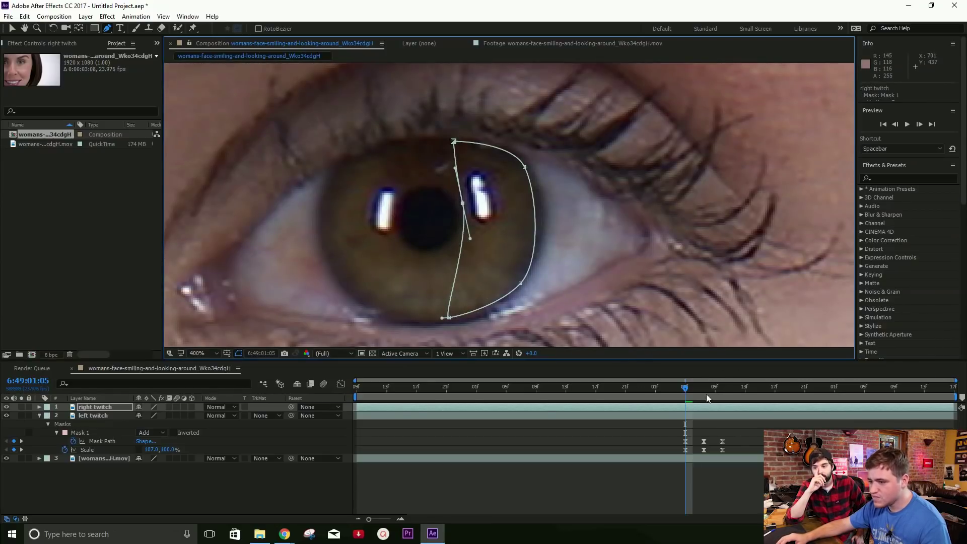
- Move the right twitch layer's anchor point onto the masked eye with Pan Behind
click(691, 410)
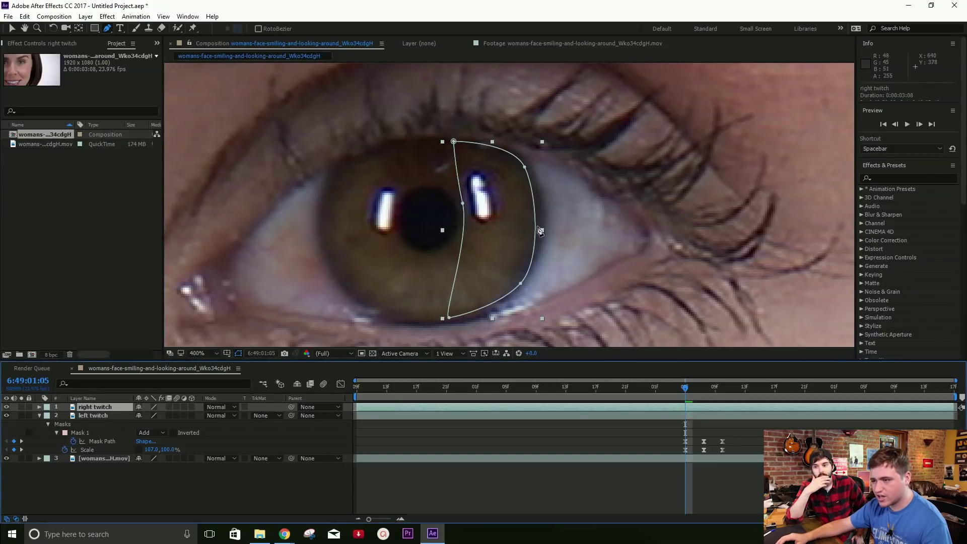
key(comma)
key(v)
key(comma)
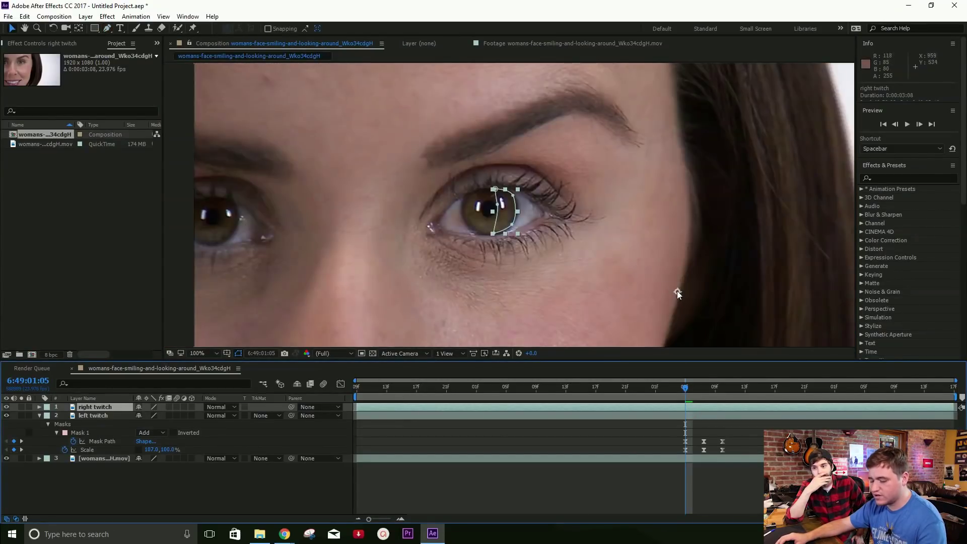
key(y)
drag(677, 291, 559, 236)
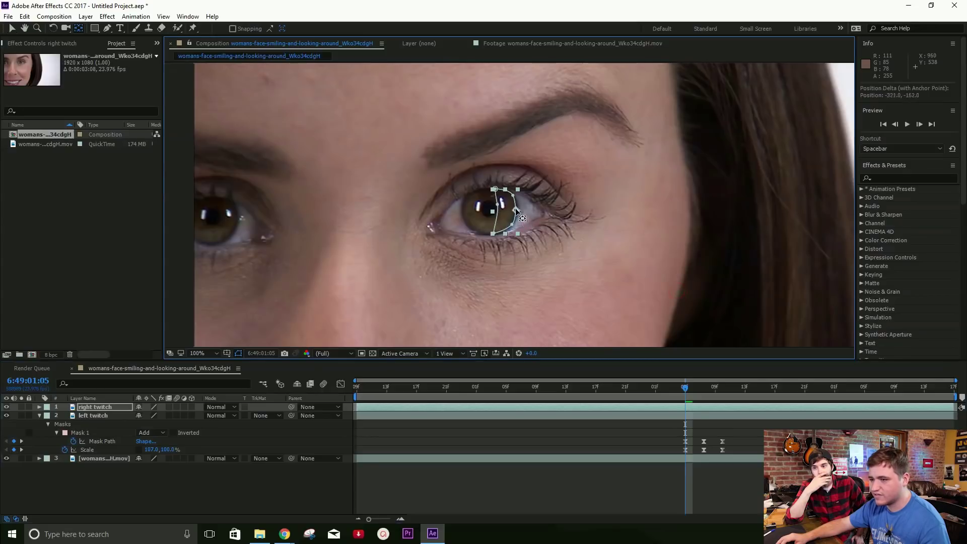
key(period)
key(period)
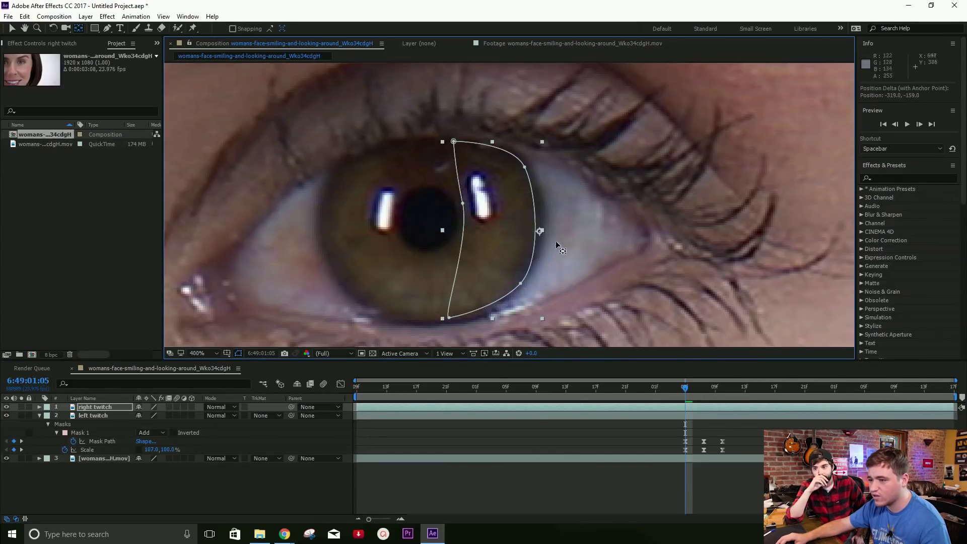
drag(539, 233, 538, 232)
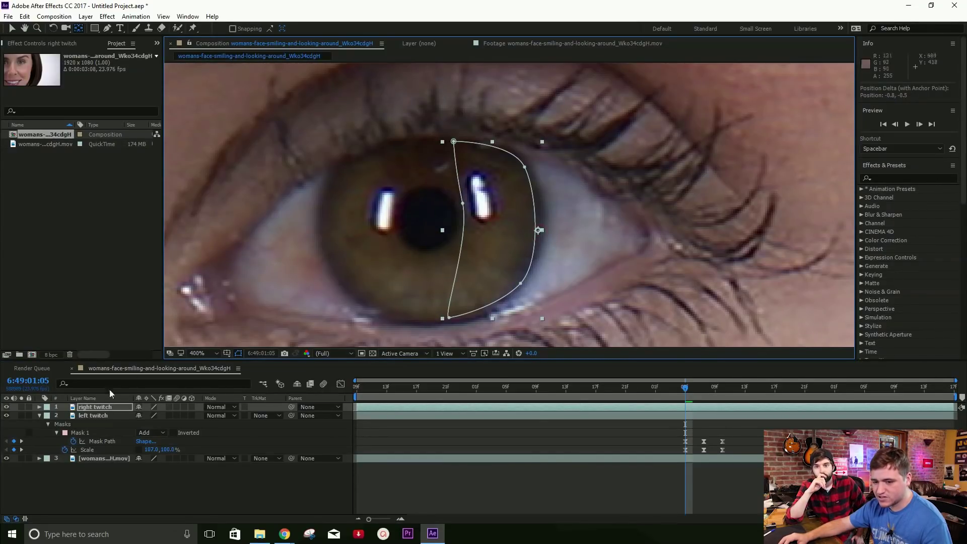
- Try a wider horizontal Scale on right twitch, then undo it and the anchor move
key(s)
click(70, 408)
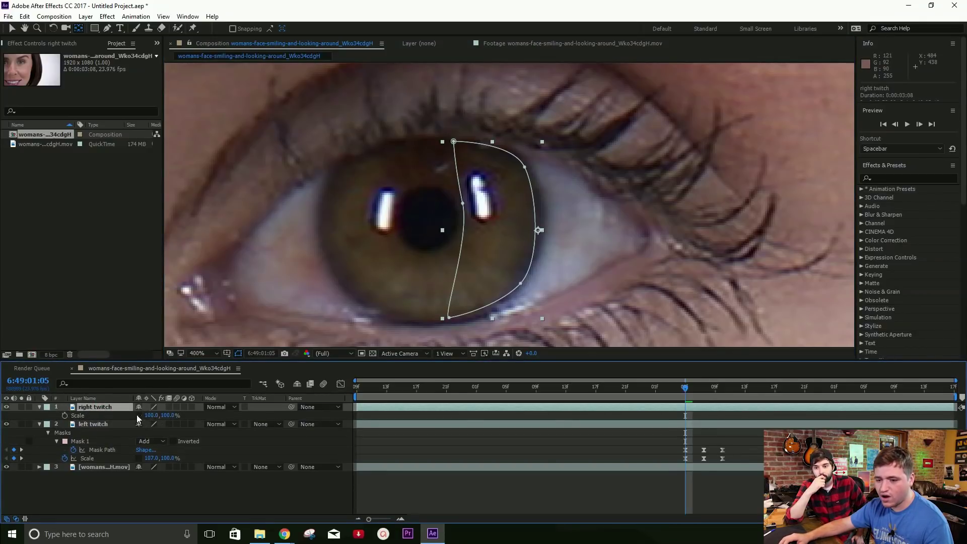
mouse_move(160, 415)
mouse_down()
mouse_move(170, 415)
mouse_move(157, 414)
mouse_up()
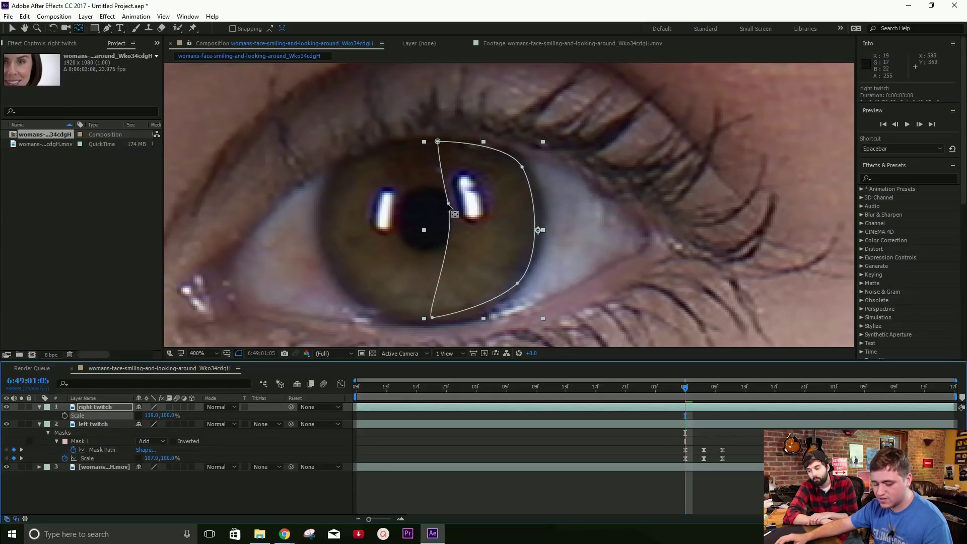
key(a)
key(ctrl+z)
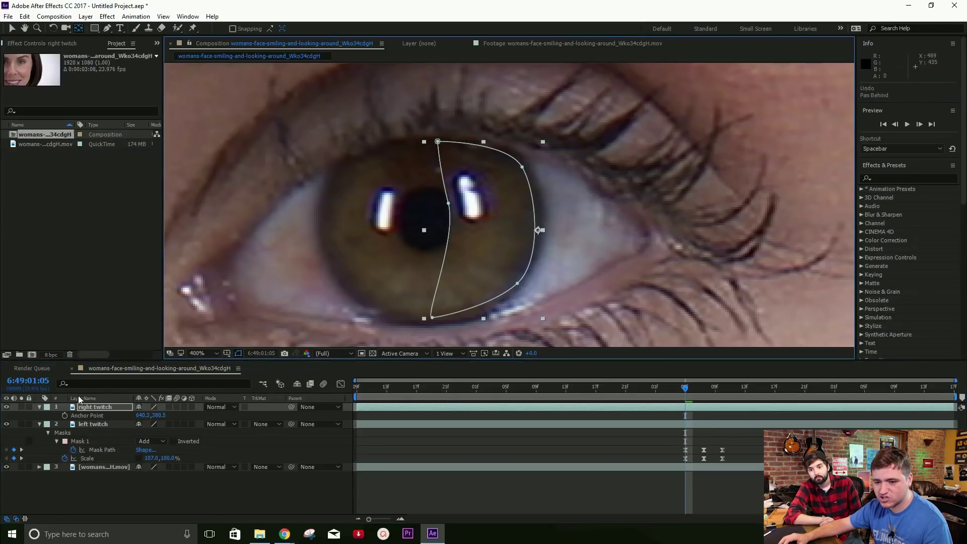
key(m)
key(m)
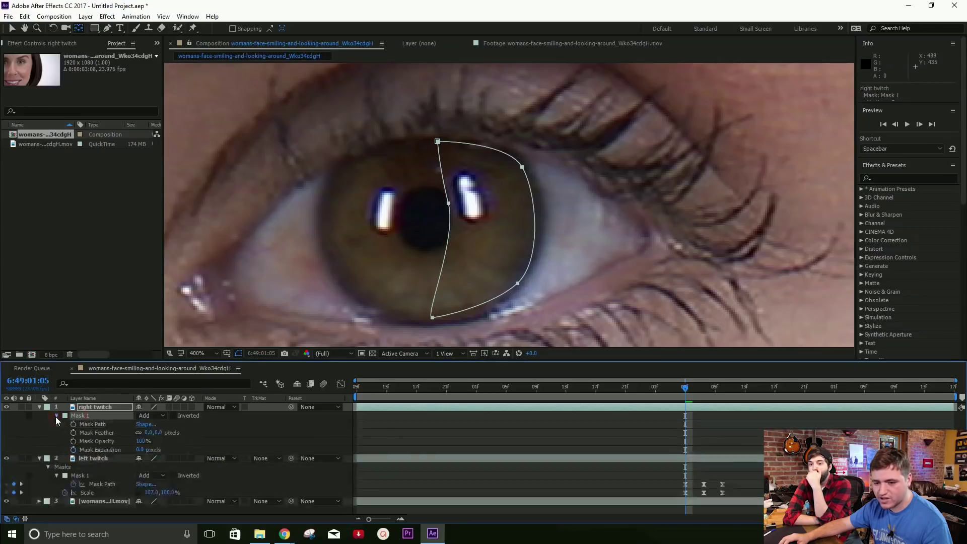
- Straighten the mask's left edge and set a starting Scale keyframe at 98% width
click(101, 449)
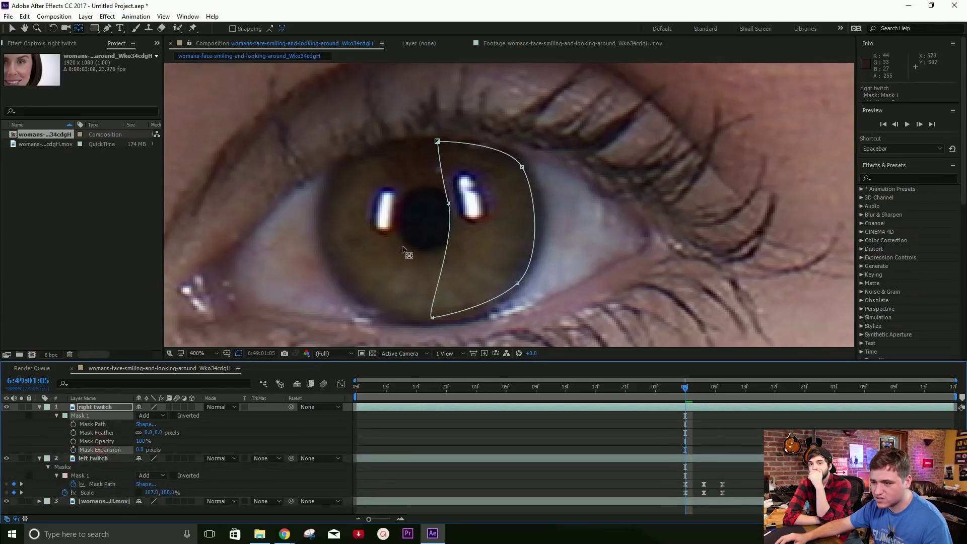
mouse_move(454, 213)
mouse_down()
mouse_move(428, 217)
mouse_move(439, 208)
mouse_up()
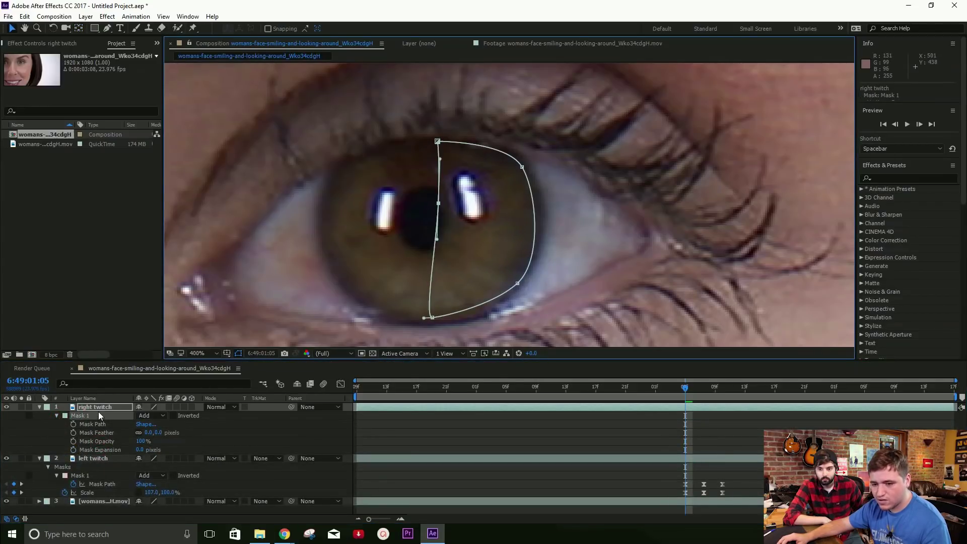
key(s)
drag(141, 423, 62, 412)
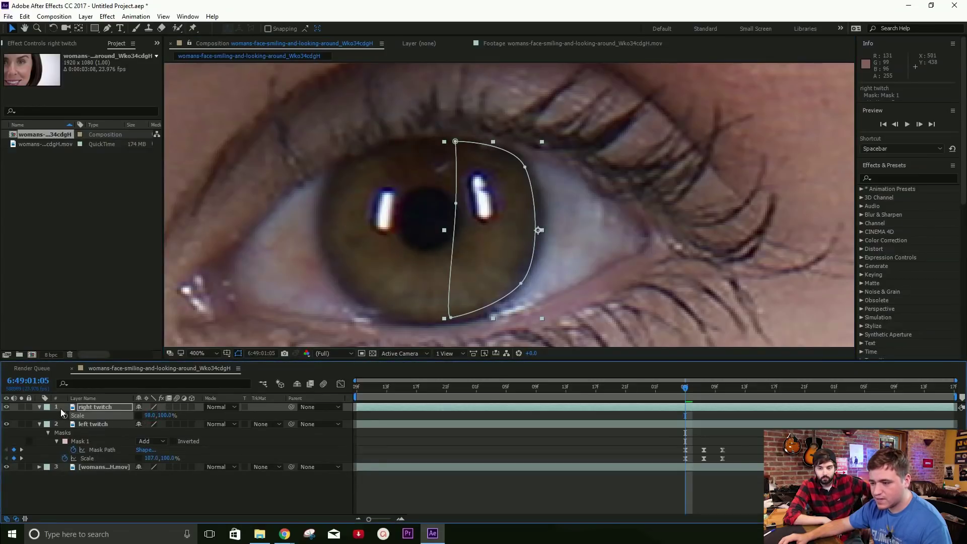
click(65, 416)
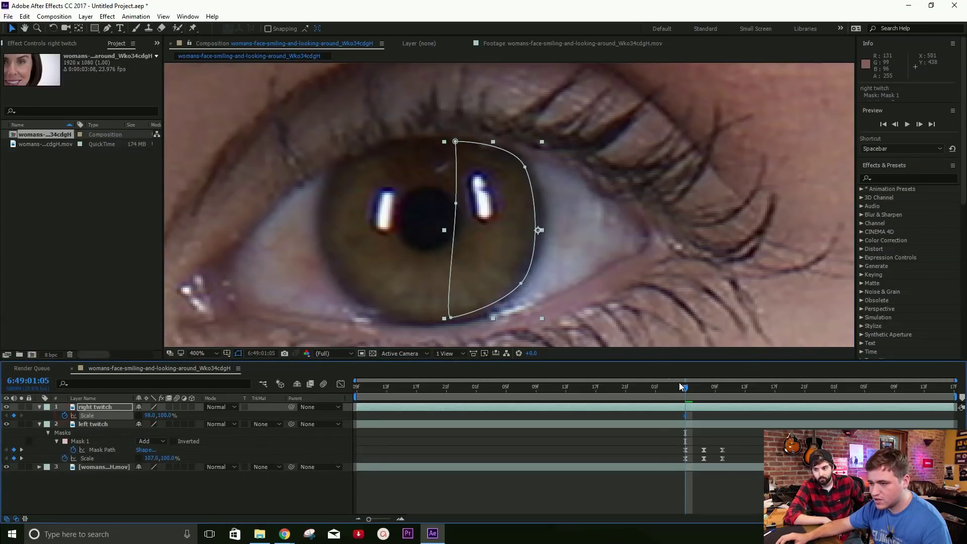
- At frame 08, stretch the right twitch layer to 131% width
drag(687, 391, 703, 392)
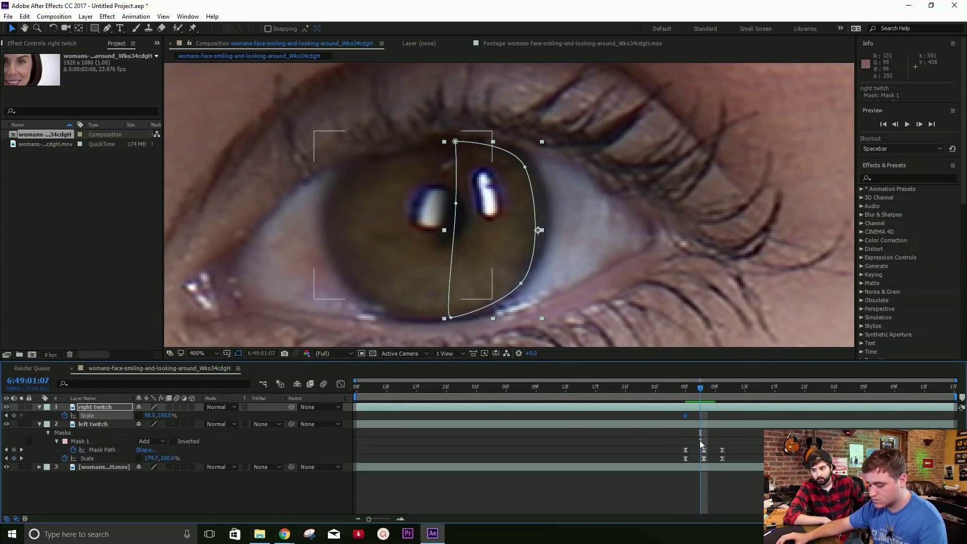
key(equal)
drag(654, 390, 661, 391)
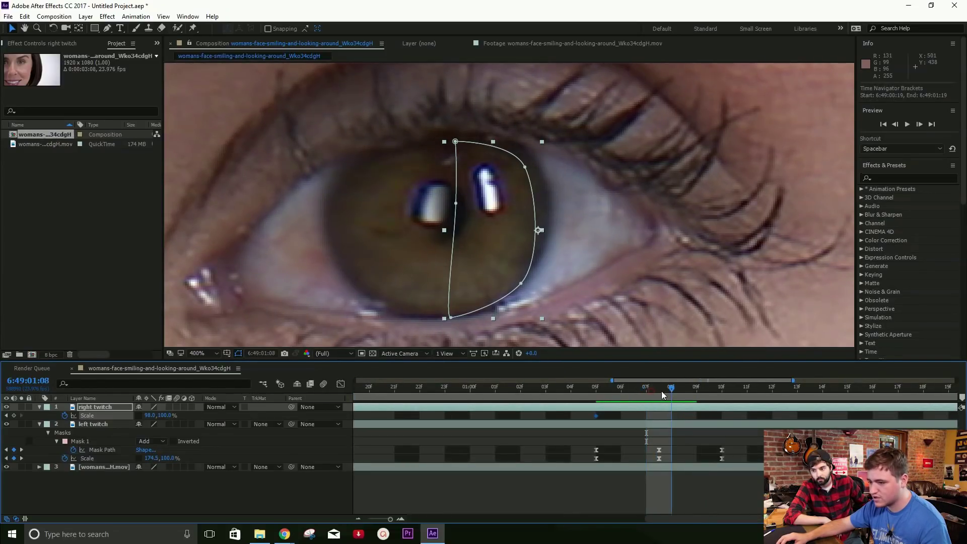
drag(150, 415, 164, 414)
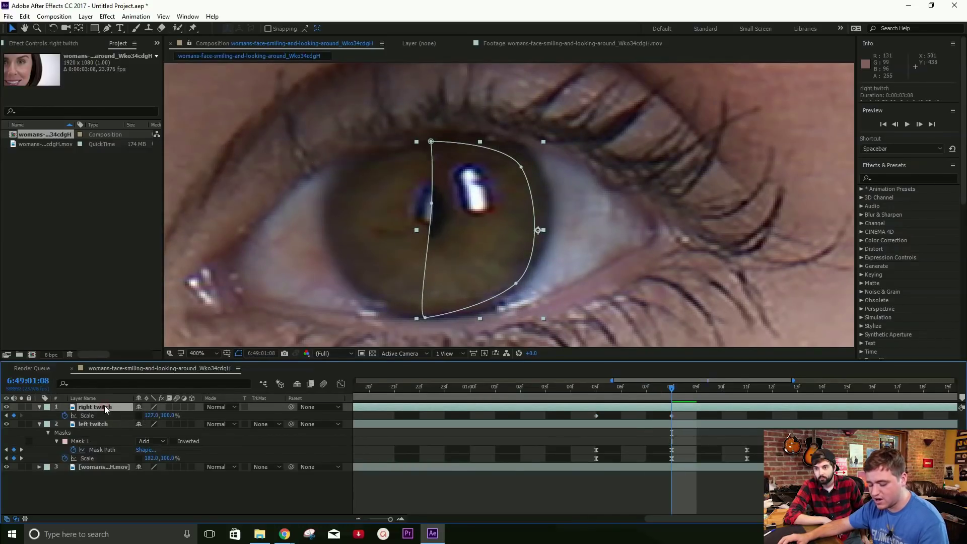
- Feather the right twitch mask edge to about 10 pixels
key(m)
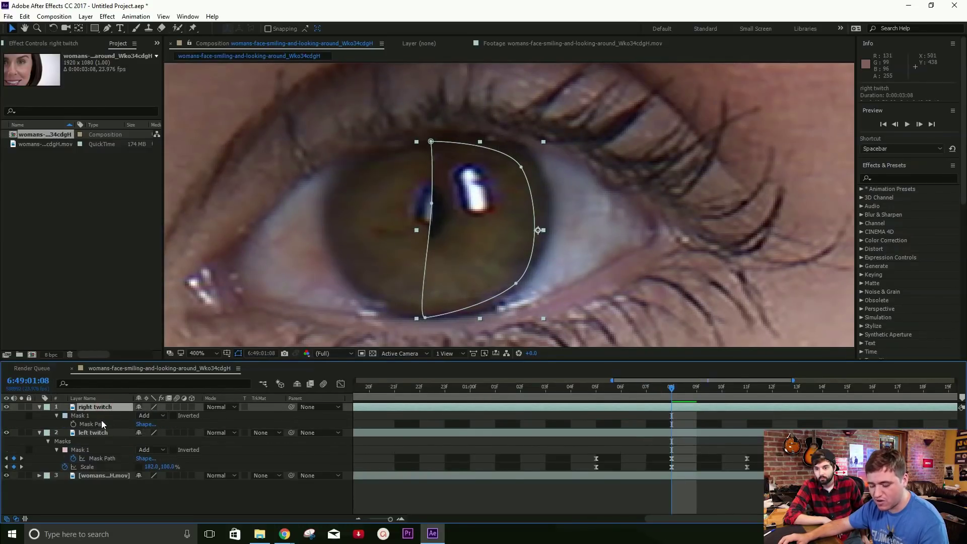
key(f)
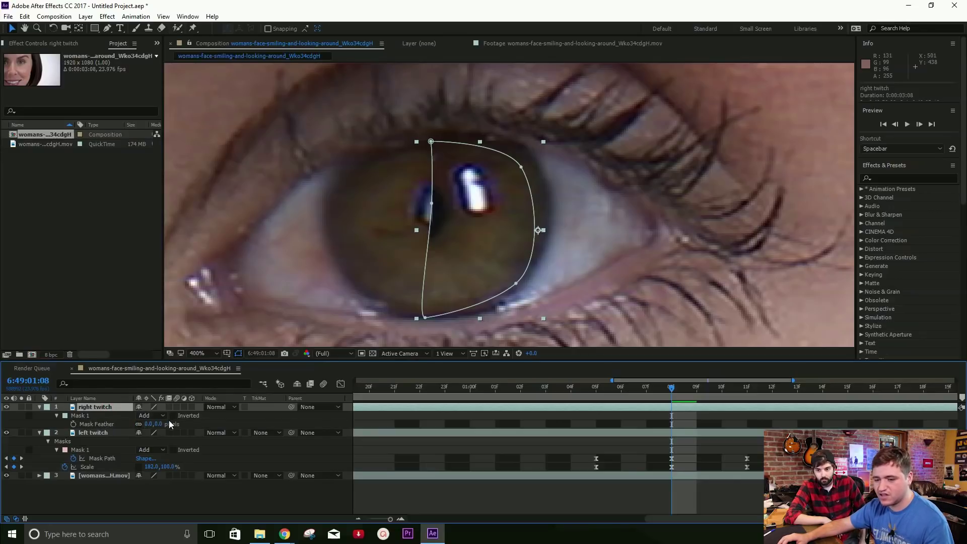
drag(160, 423, 164, 423)
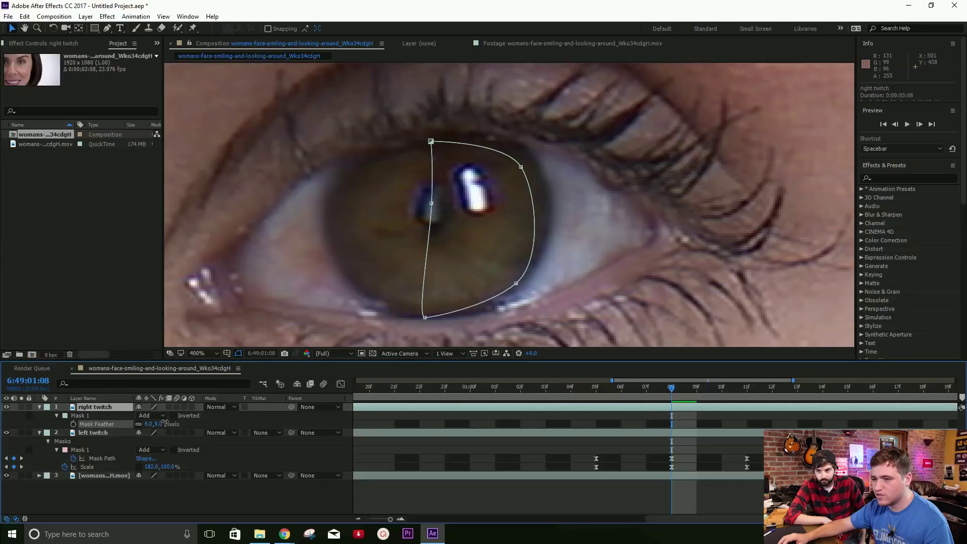
- Copy the 05f Scale keyframe to 11f and preview the twitch
click(596, 389)
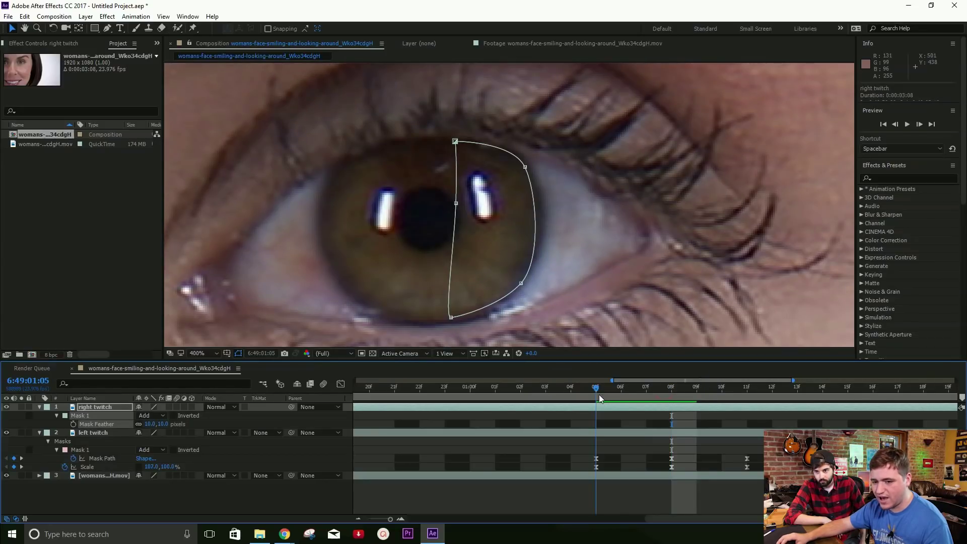
key(s)
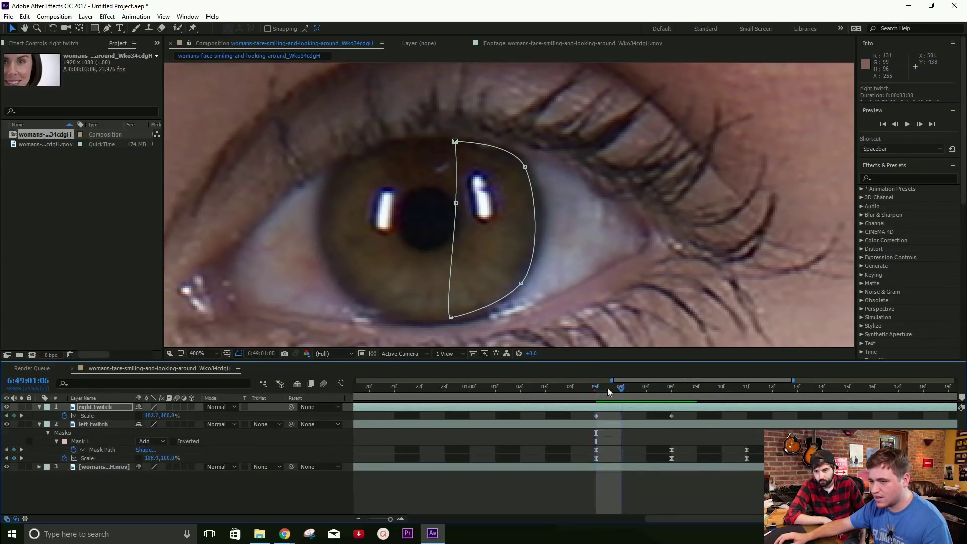
drag(596, 387, 736, 388)
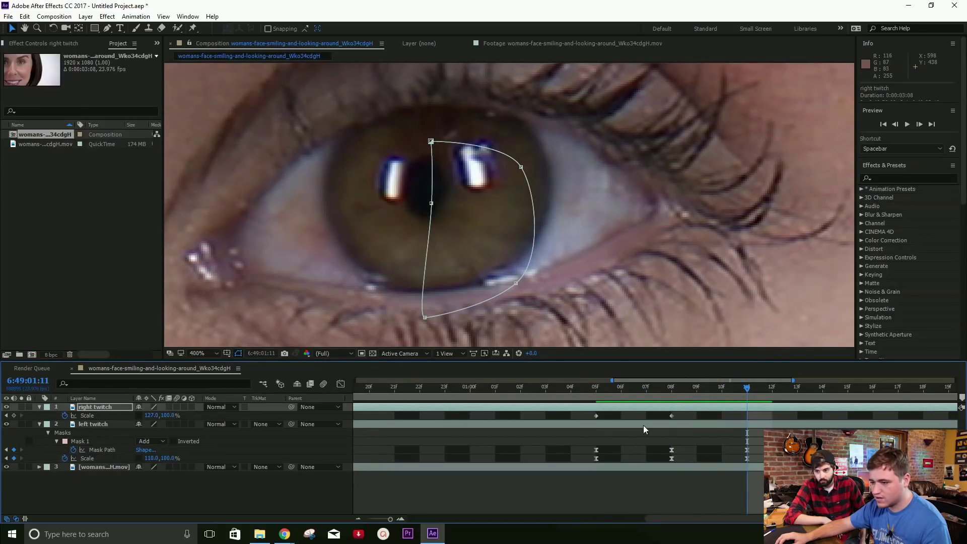
click(595, 415)
key(ctrl+c)
key(ctrl+v)
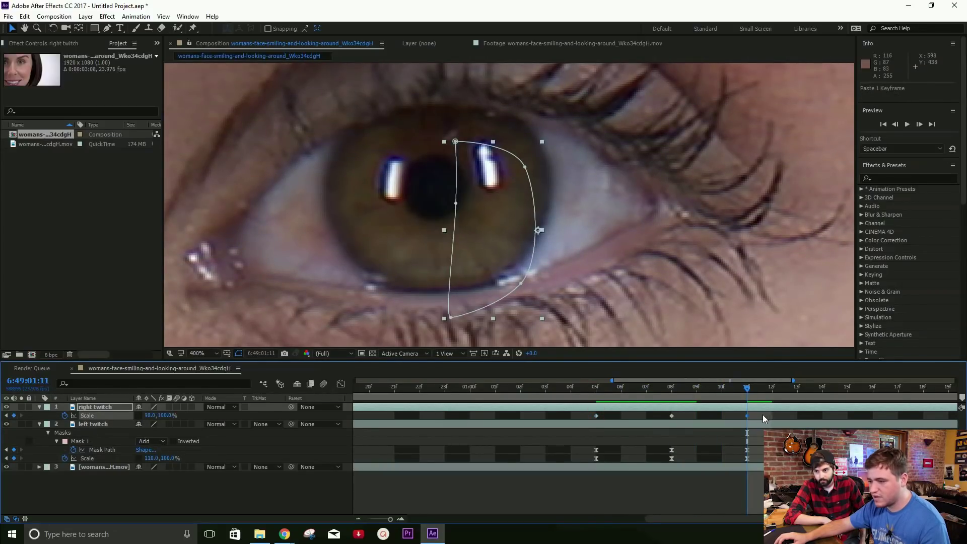
key(space)
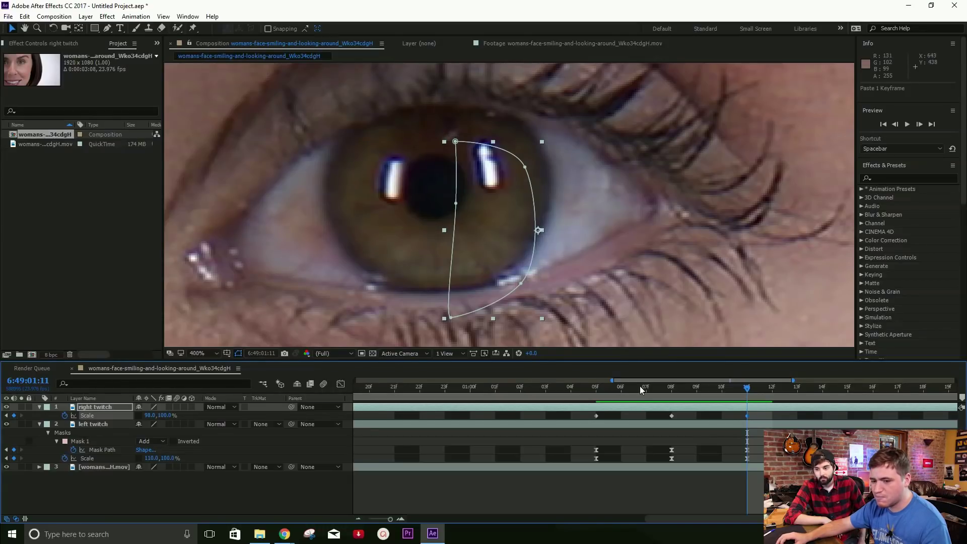
- Keyframe the Mask Path at 05f, then reshape the mask to fit the eye at 08f and 11f
key(m)
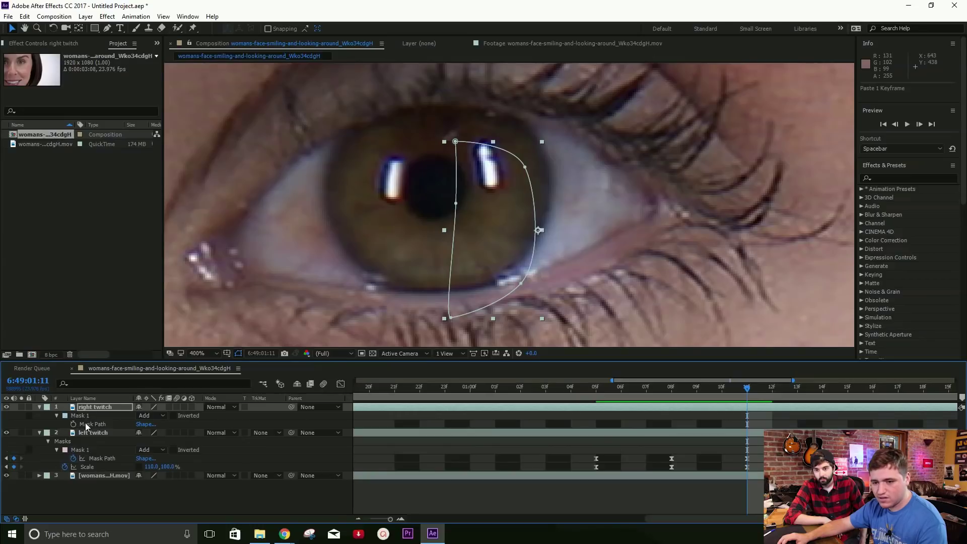
click(595, 386)
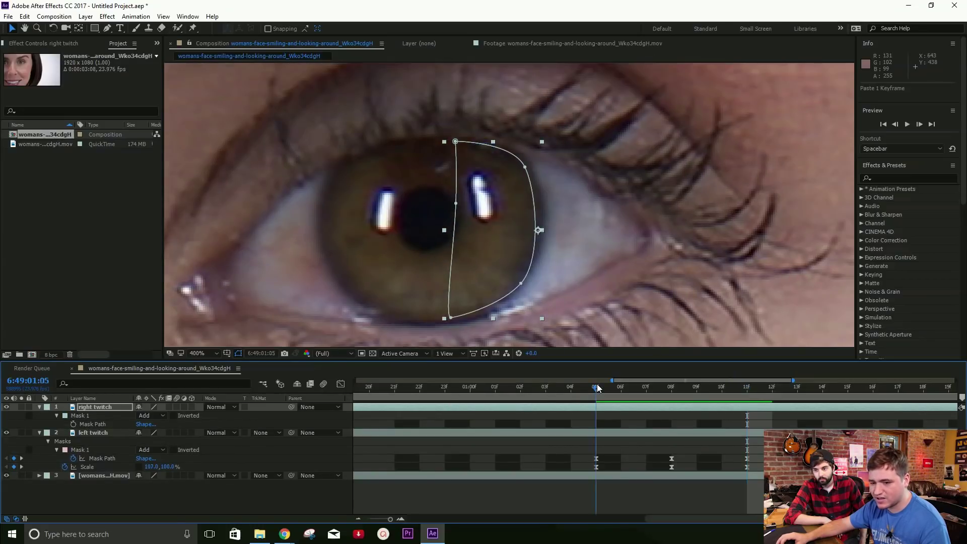
click(74, 424)
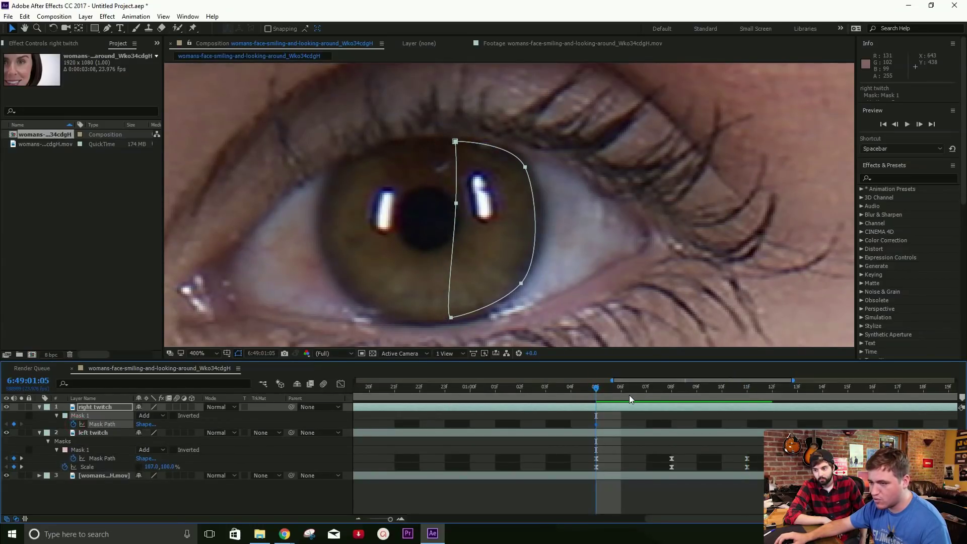
drag(629, 394, 677, 389)
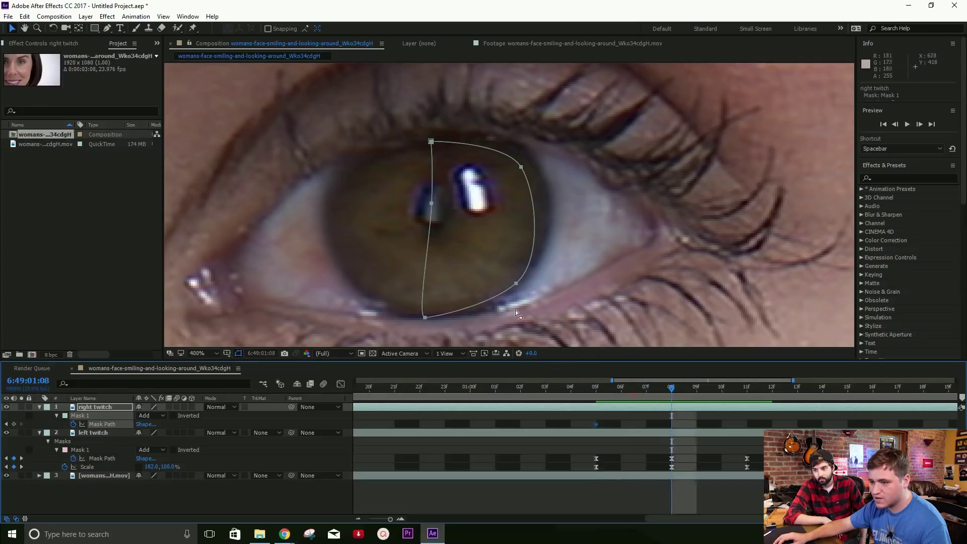
drag(514, 283, 537, 278)
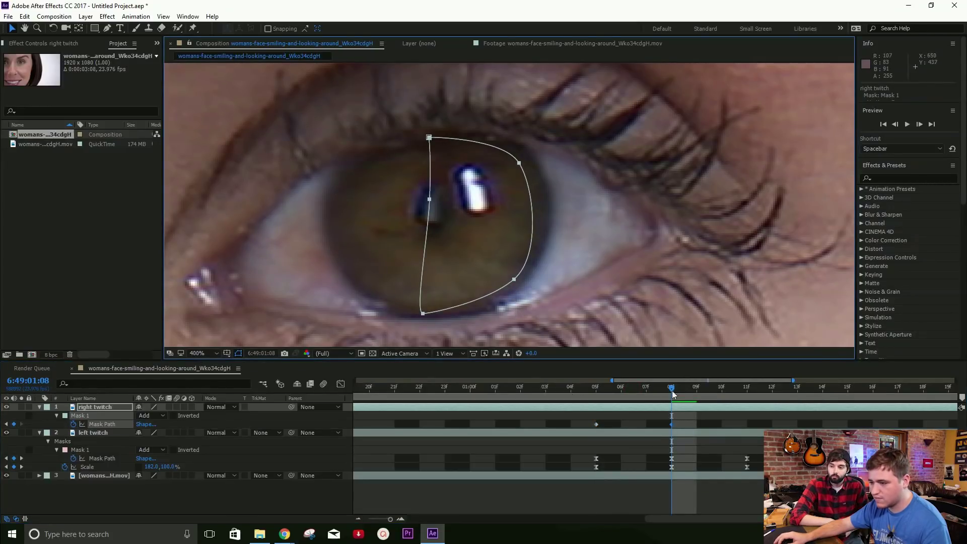
click(742, 388)
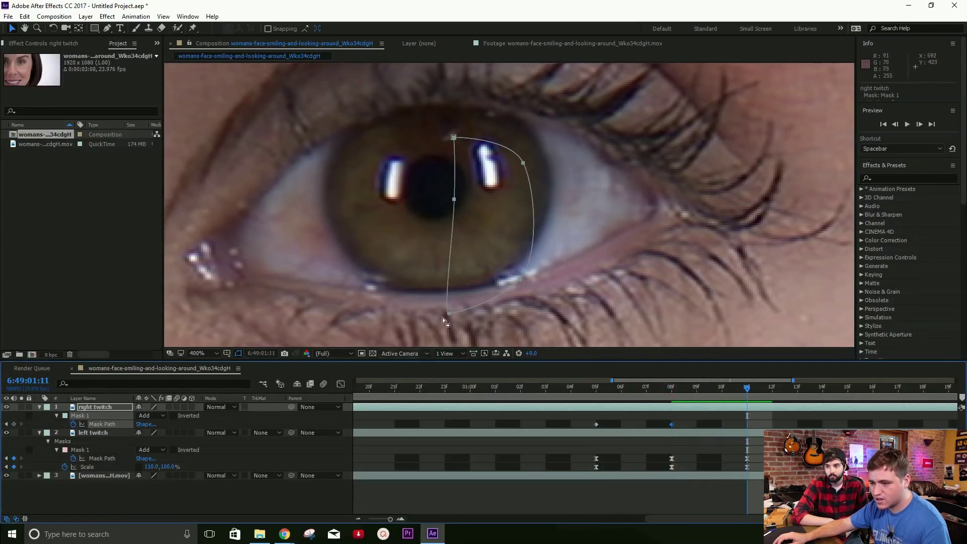
drag(448, 314, 457, 285)
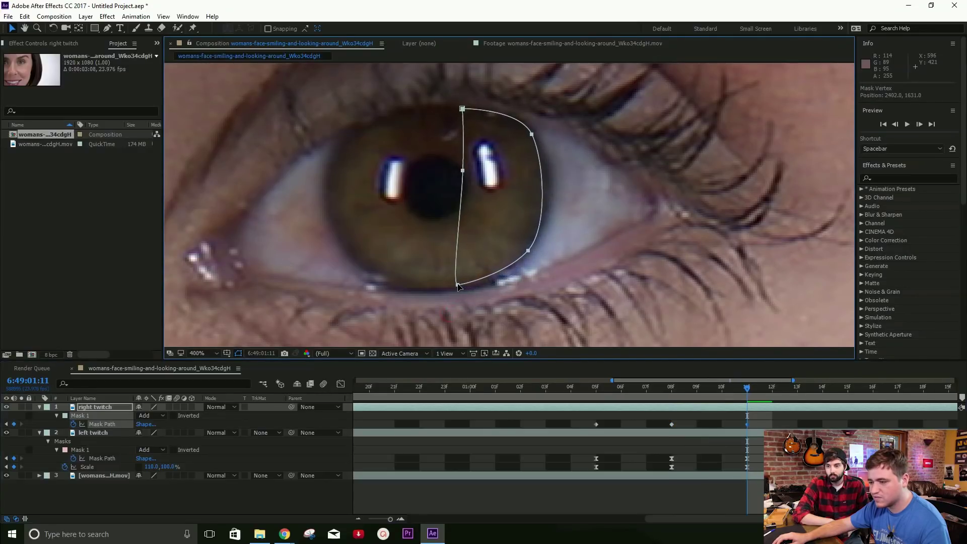
- Show the right twitch layer's Scale and mask keyframes together, select them, and preview
click(120, 407)
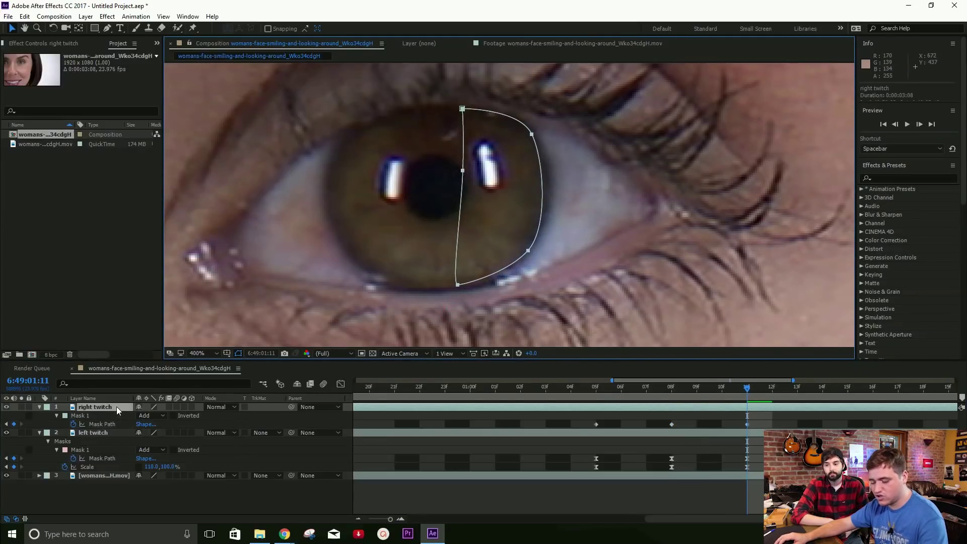
key(u)
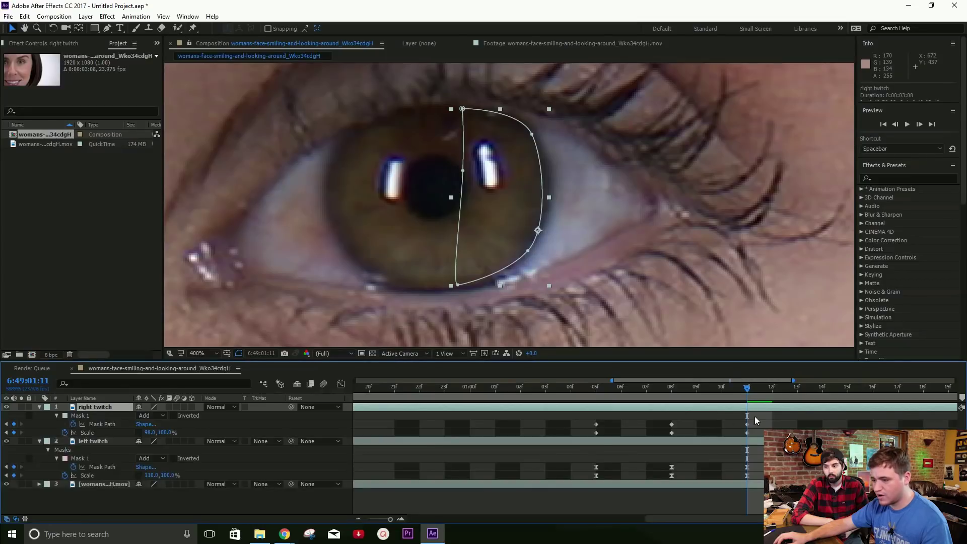
drag(754, 416, 579, 445)
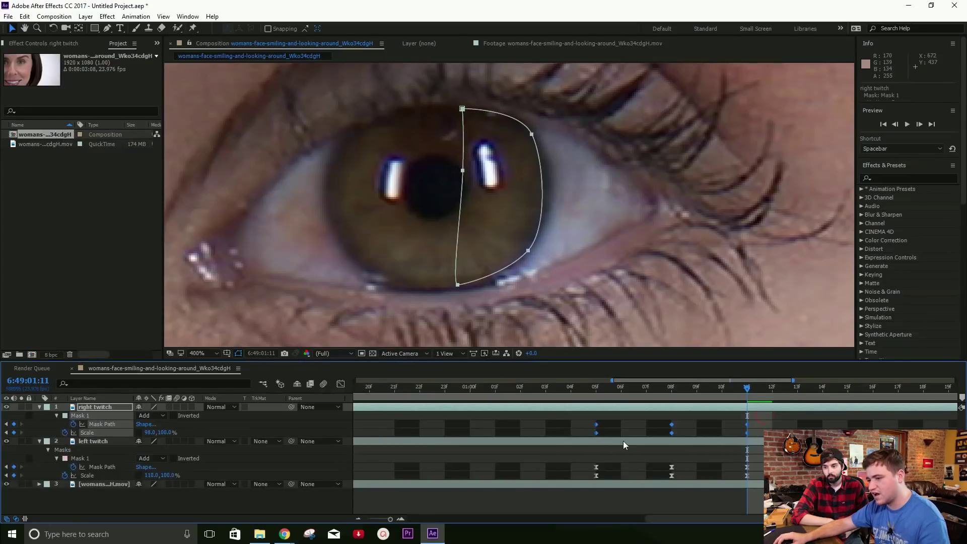
click(593, 399)
key(space)
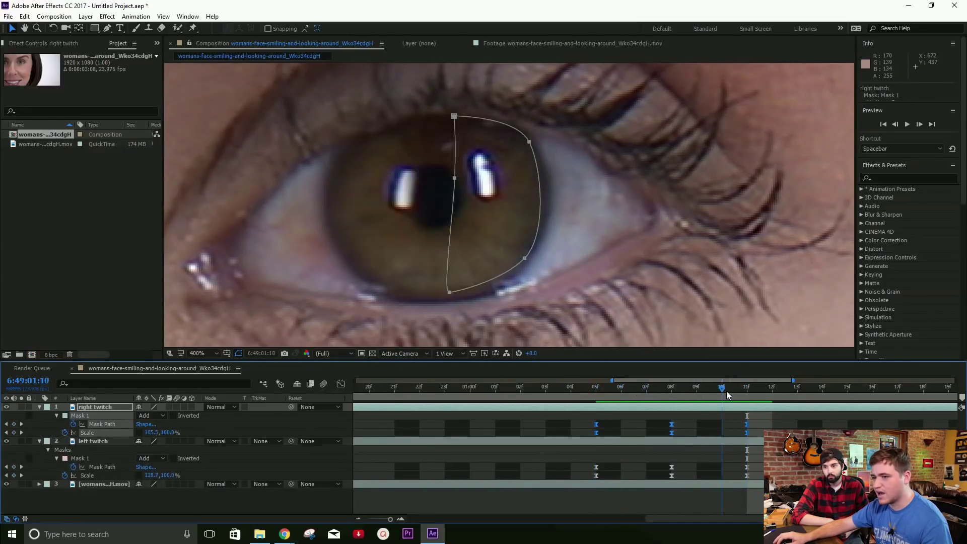
- Zoom and pan the viewer to frame the whole face with the mask outline hidden
scroll(512, 323, down, 4)
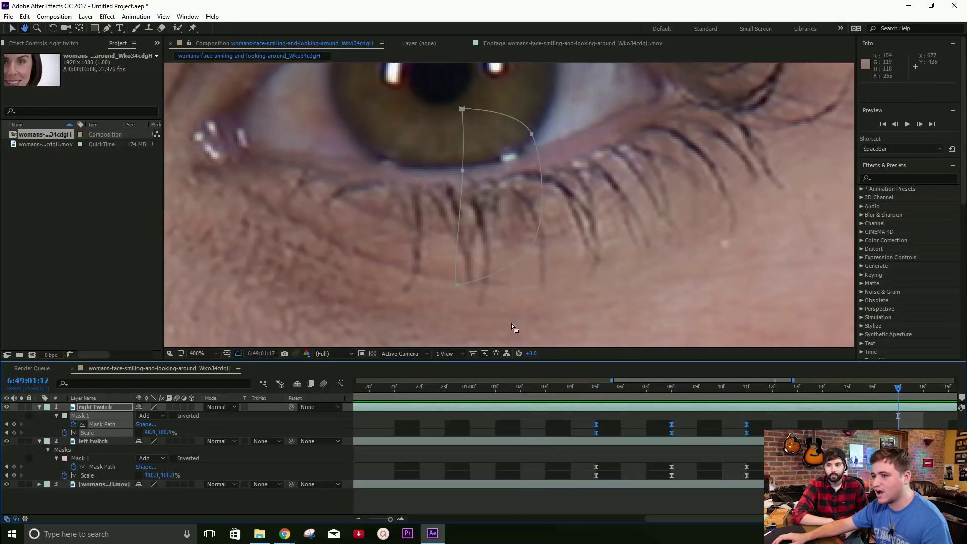
scroll(518, 315, down, 2)
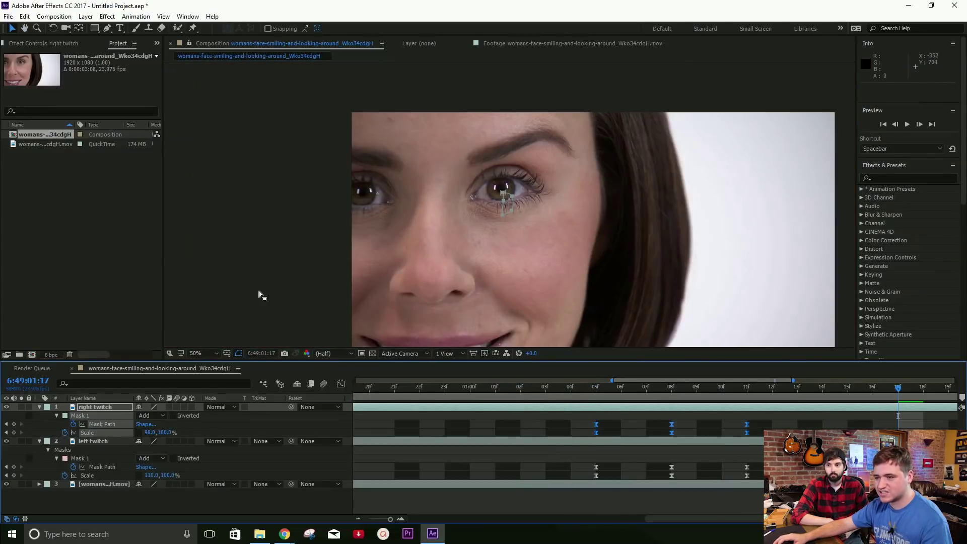
click(299, 279)
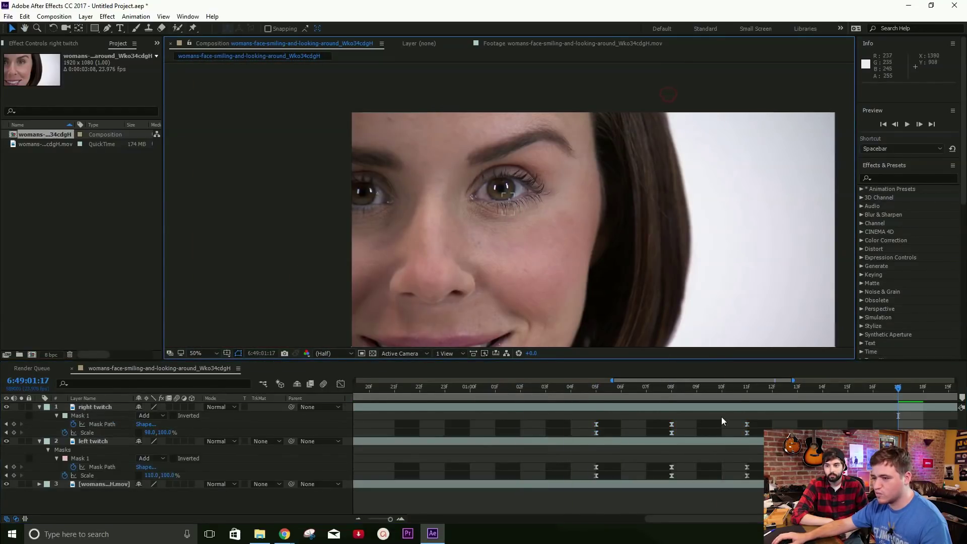
scroll(548, 270, up, 4)
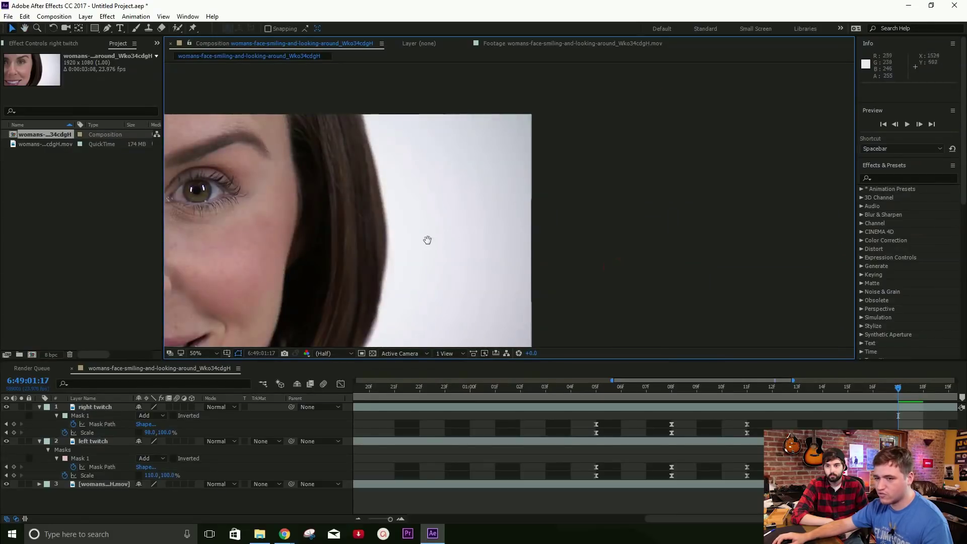
drag(427, 240, 656, 197)
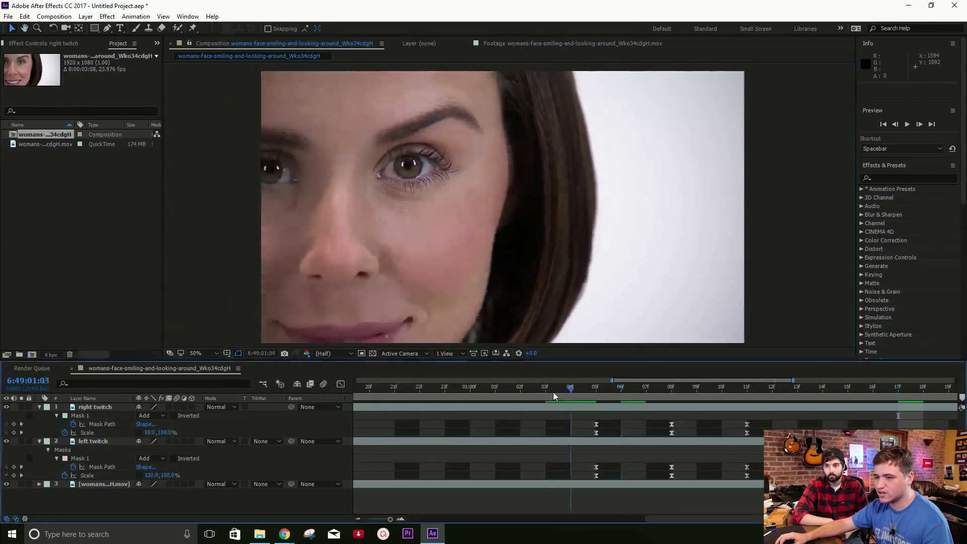
- Preview the clip from 01:00 and 00:14 with the timeline zoomed out
click(476, 394)
key(space)
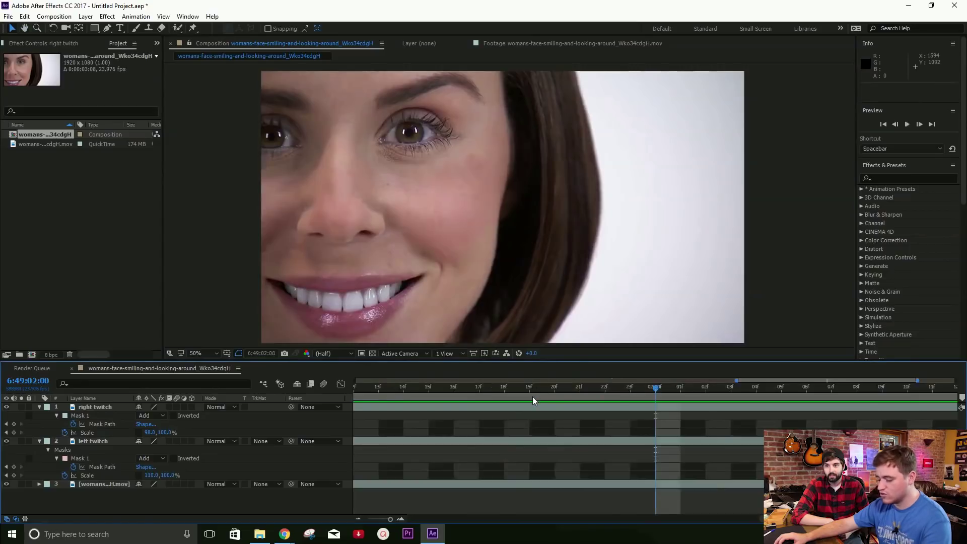
key(minus)
click(478, 395)
key(space)
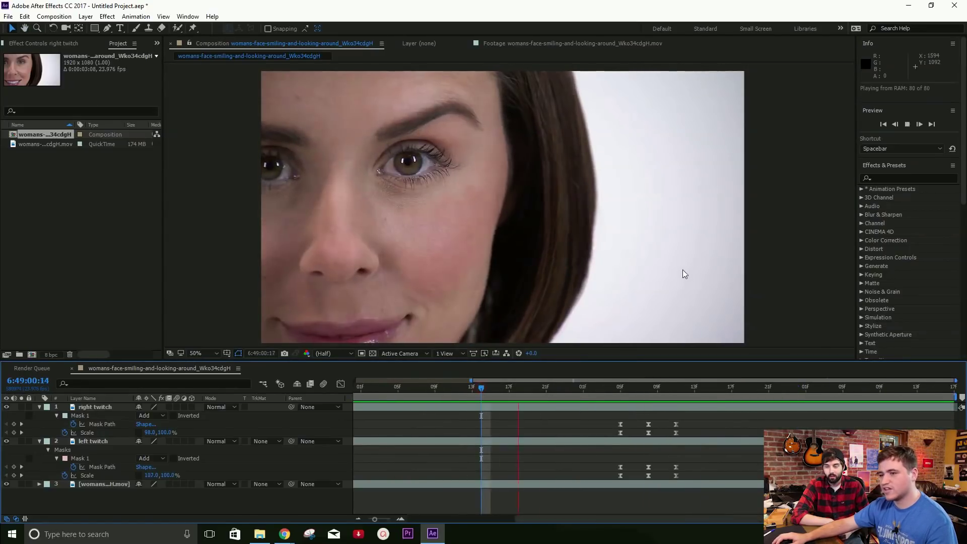
drag(581, 397, 524, 393)
key(space)
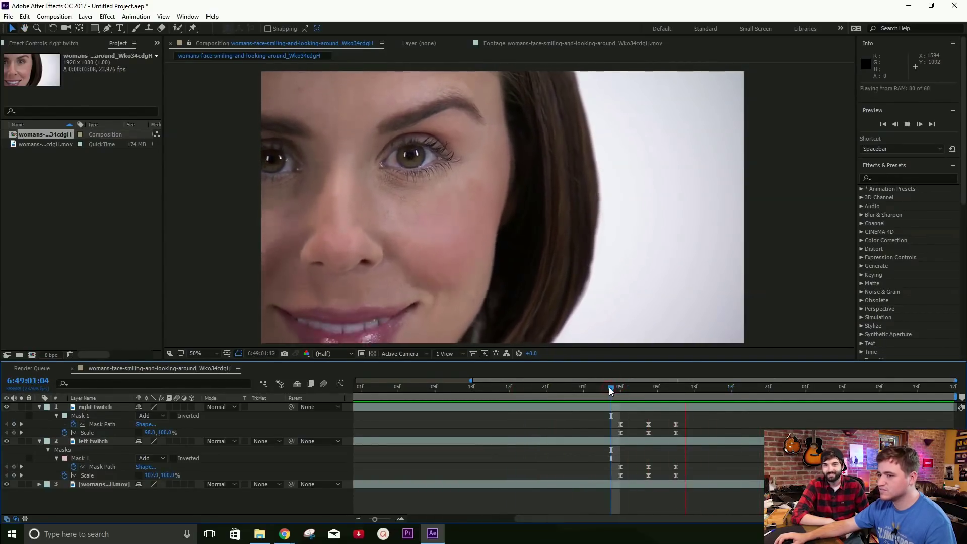
key(space)
- Spread all twitch keyframes on both eye layers over more frames and preview the slower twitch
drag(702, 421, 614, 486)
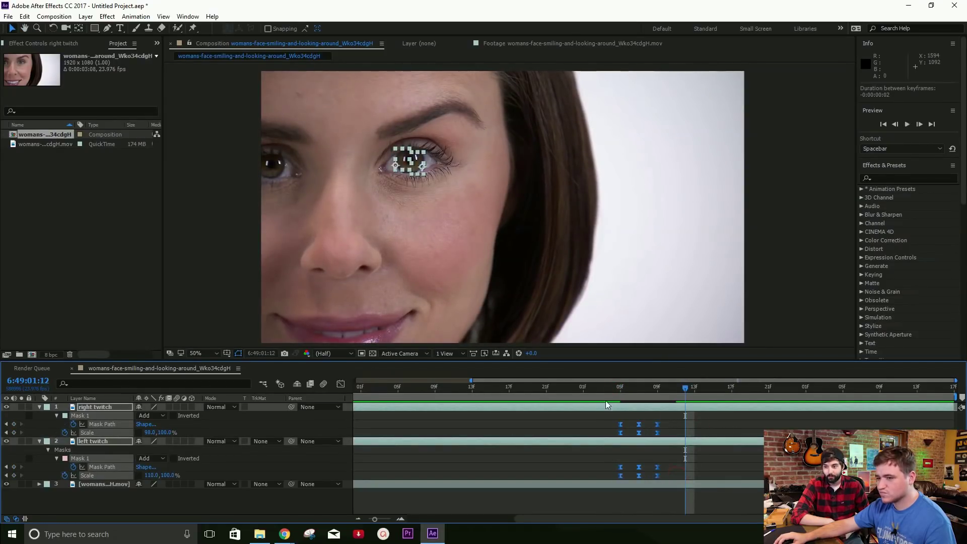
drag(601, 392, 593, 393)
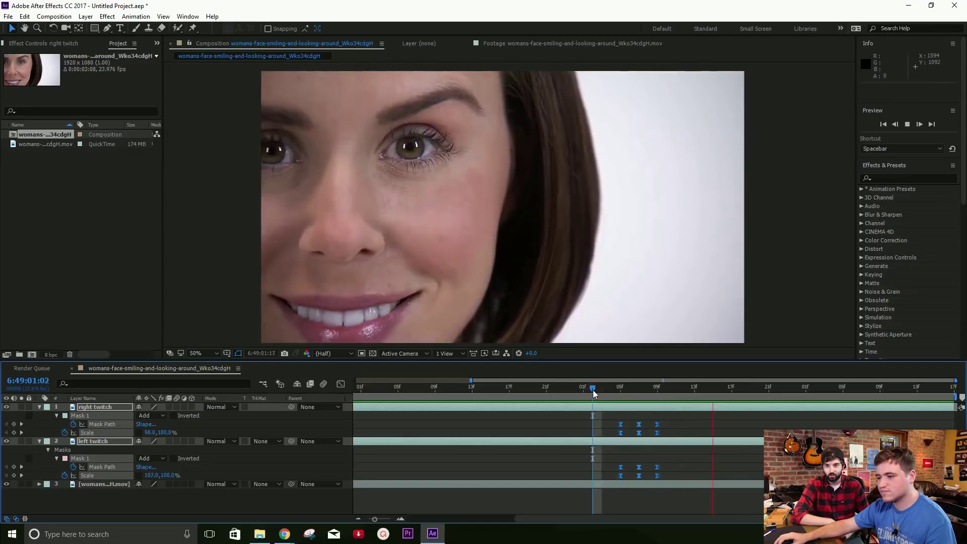
drag(657, 424, 675, 424)
key(space)
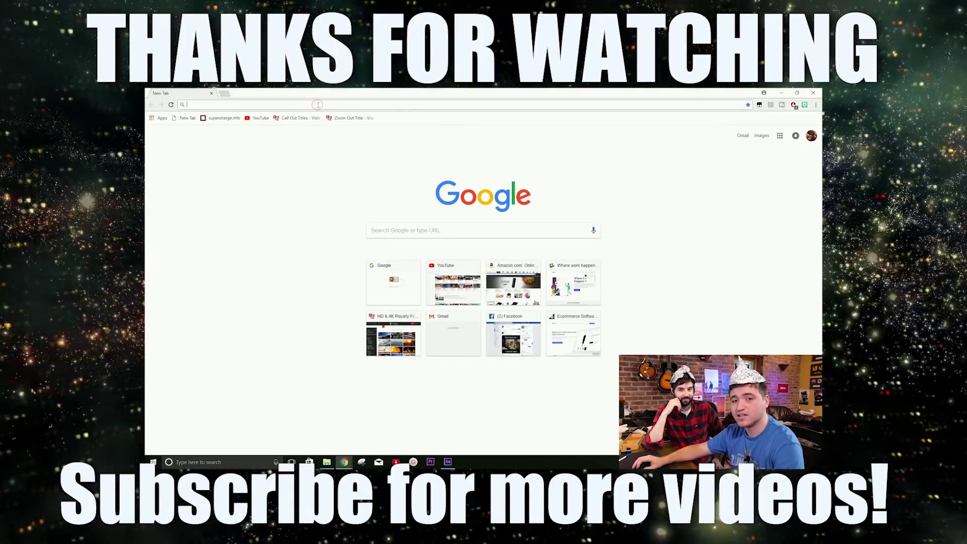
- Go to youtube.com by entering 'you' in Chrome's address bar
text(youtube.com)
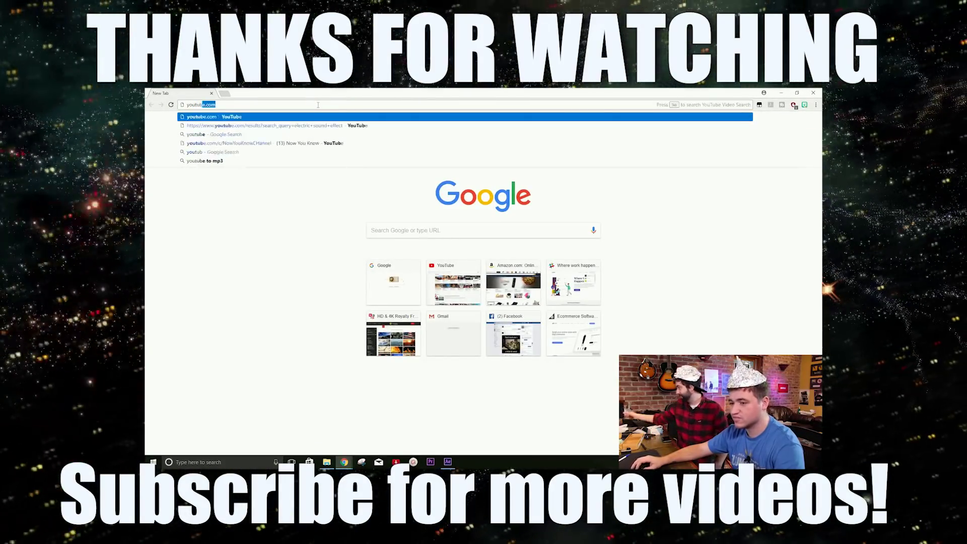
key(Return)
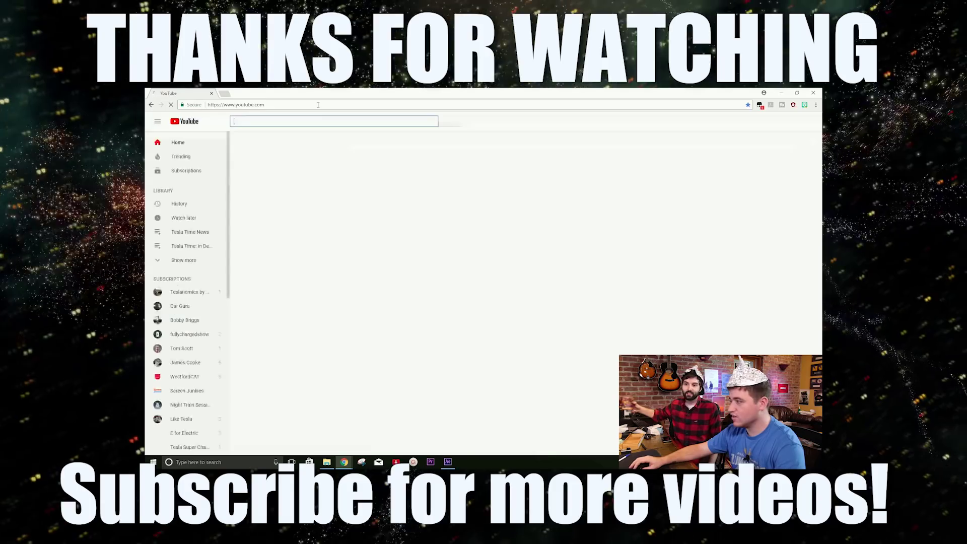